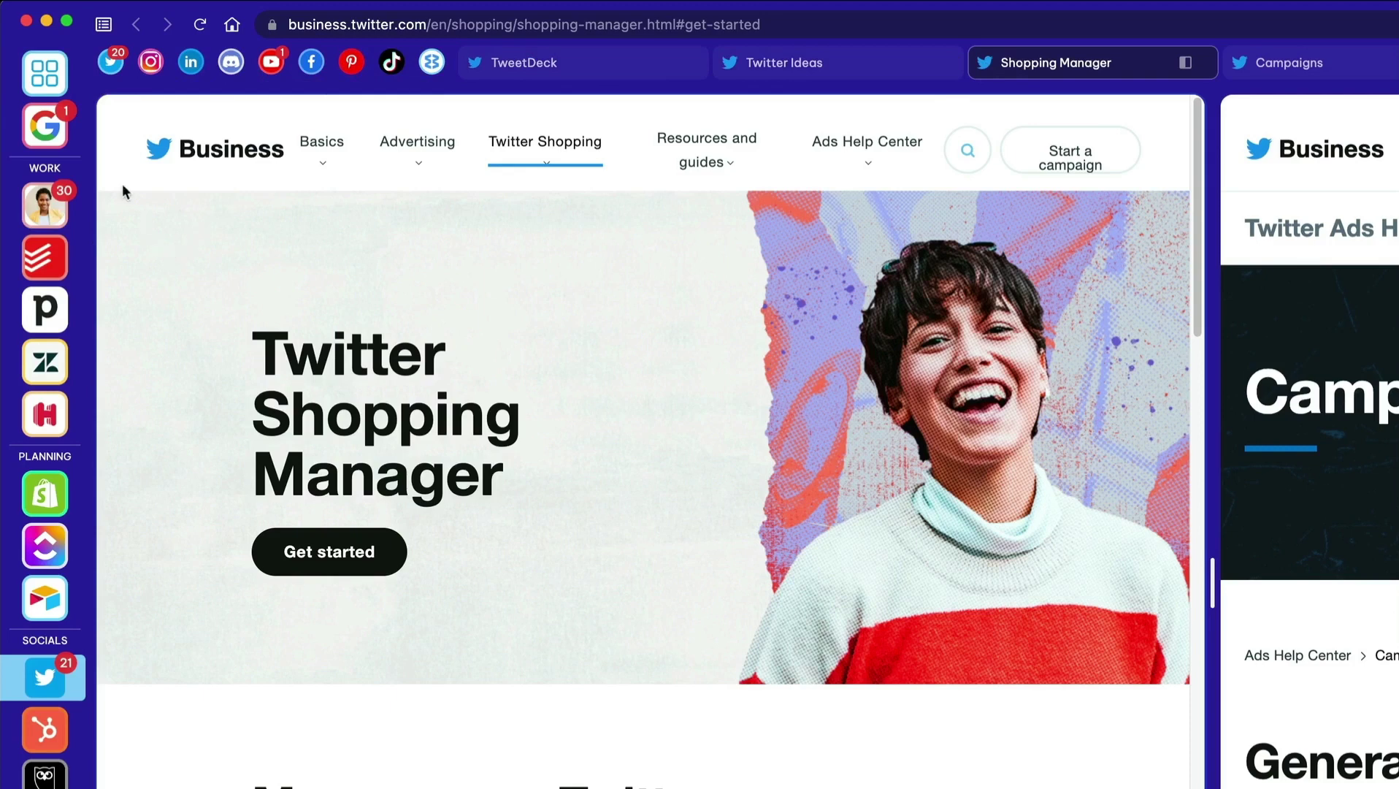
- Collapse and re-expand the Work, Planning and Socials groups, then move the PLANNING divider below Shopify
{"action": "left_click", "coordinate": [49, 169]}
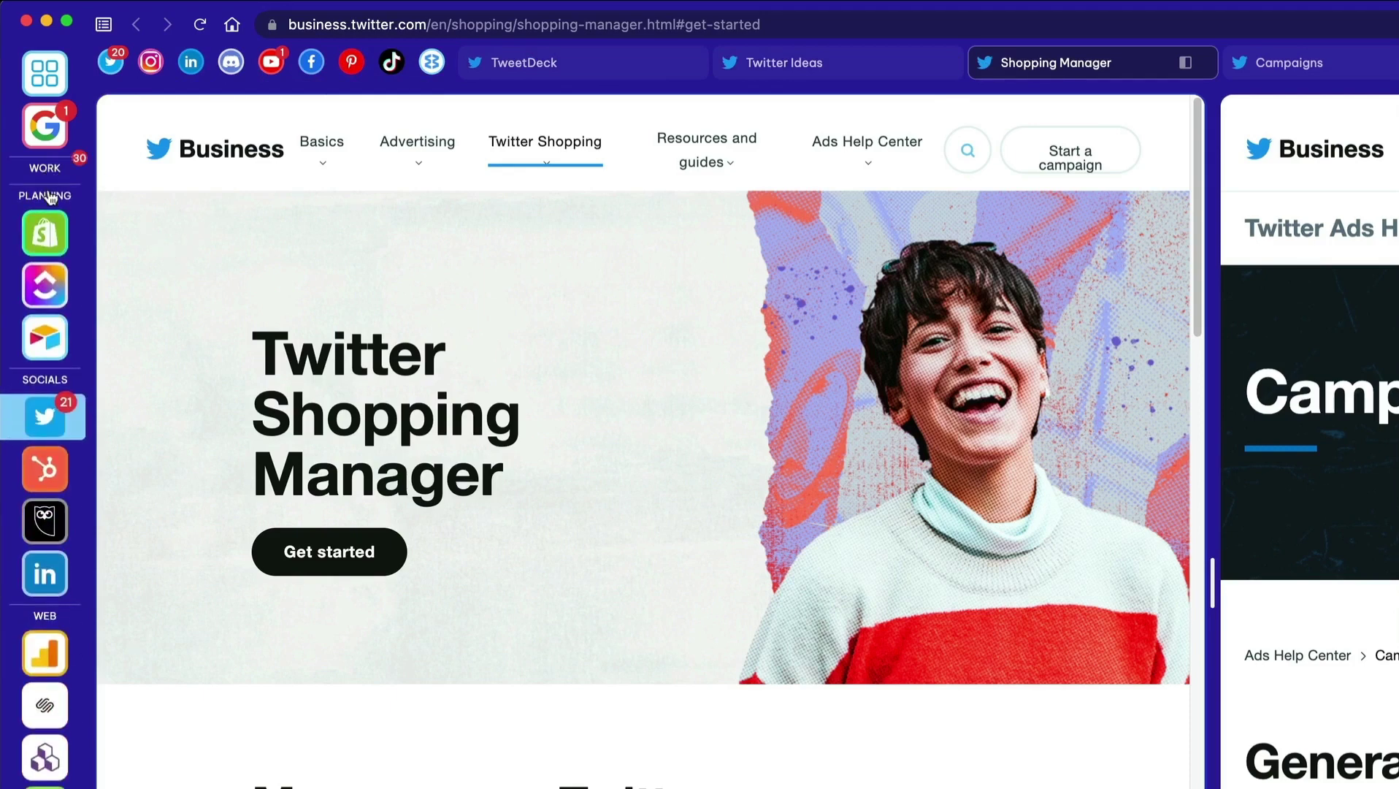
{"action": "left_click", "coordinate": [46, 195]}
{"action": "left_click", "coordinate": [49, 223]}
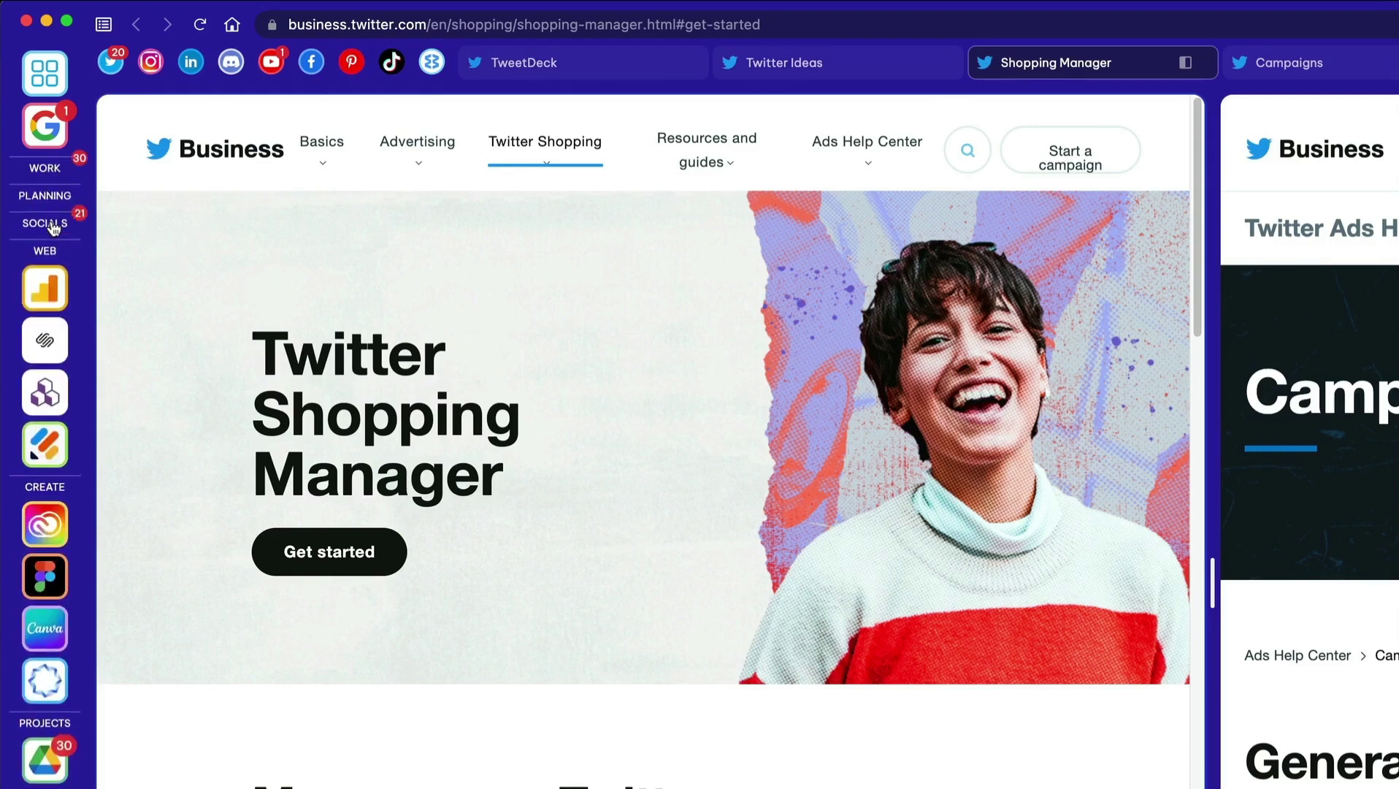
{"action": "left_click", "coordinate": [51, 224]}
{"action": "left_click", "coordinate": [46, 195]}
{"action": "left_click", "coordinate": [49, 169]}
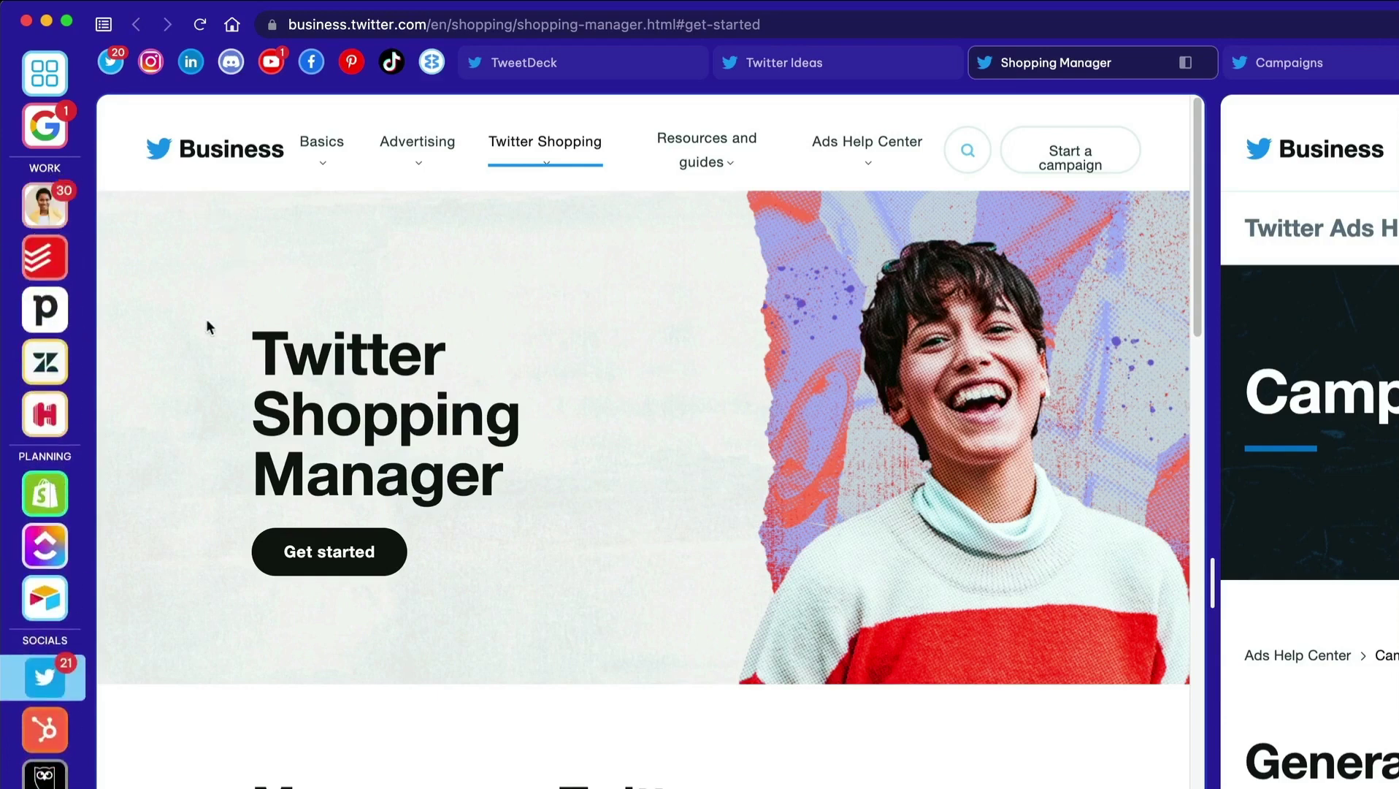
{"action": "left_click_drag", "start_coordinate": [68, 457], "coordinate": [264, 517]}
- Rename the PLANNING divider to Projects
{"action": "right_click", "coordinate": [52, 458]}
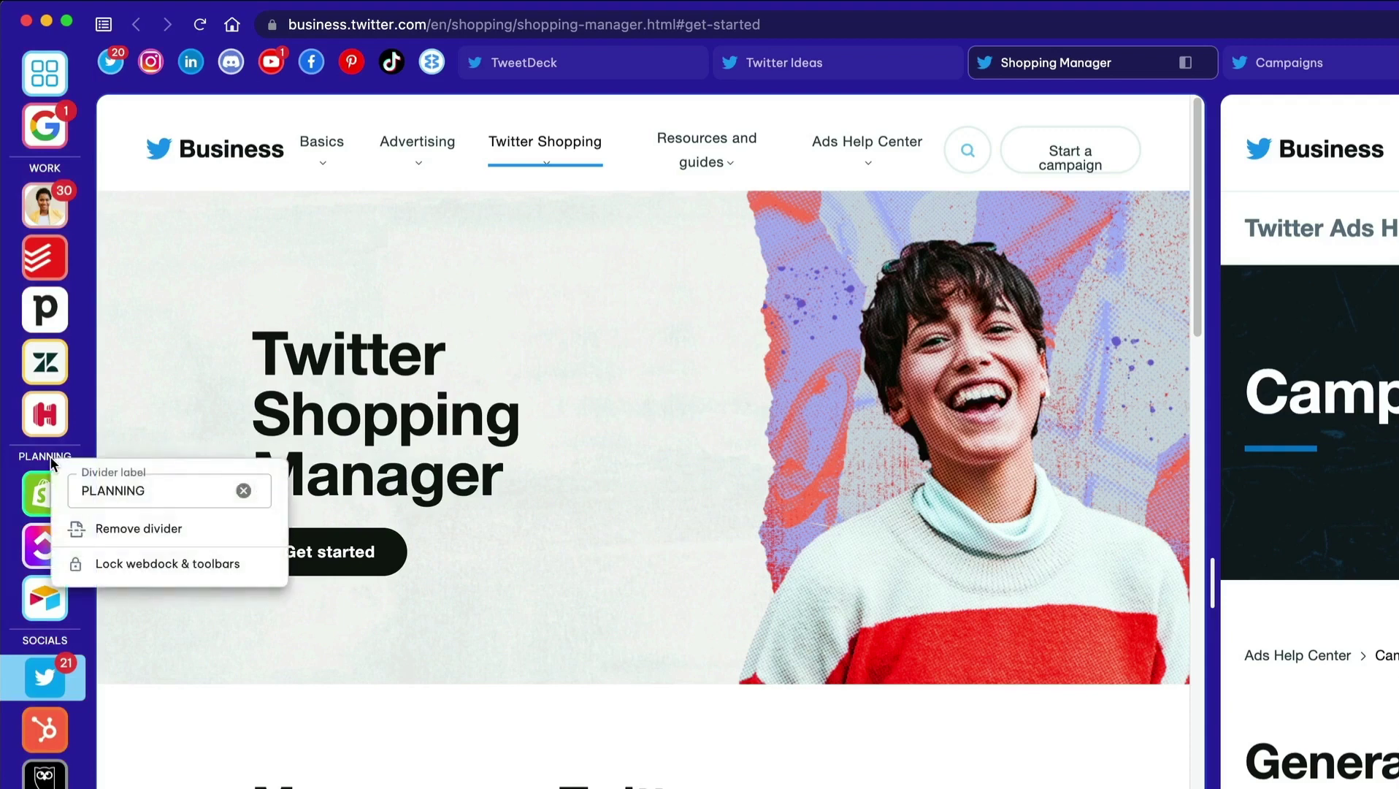
{"action": "double_click", "coordinate": [113, 491]}
{"action": "type", "text": "Projects"}
{"action": "key", "text": "Return"}
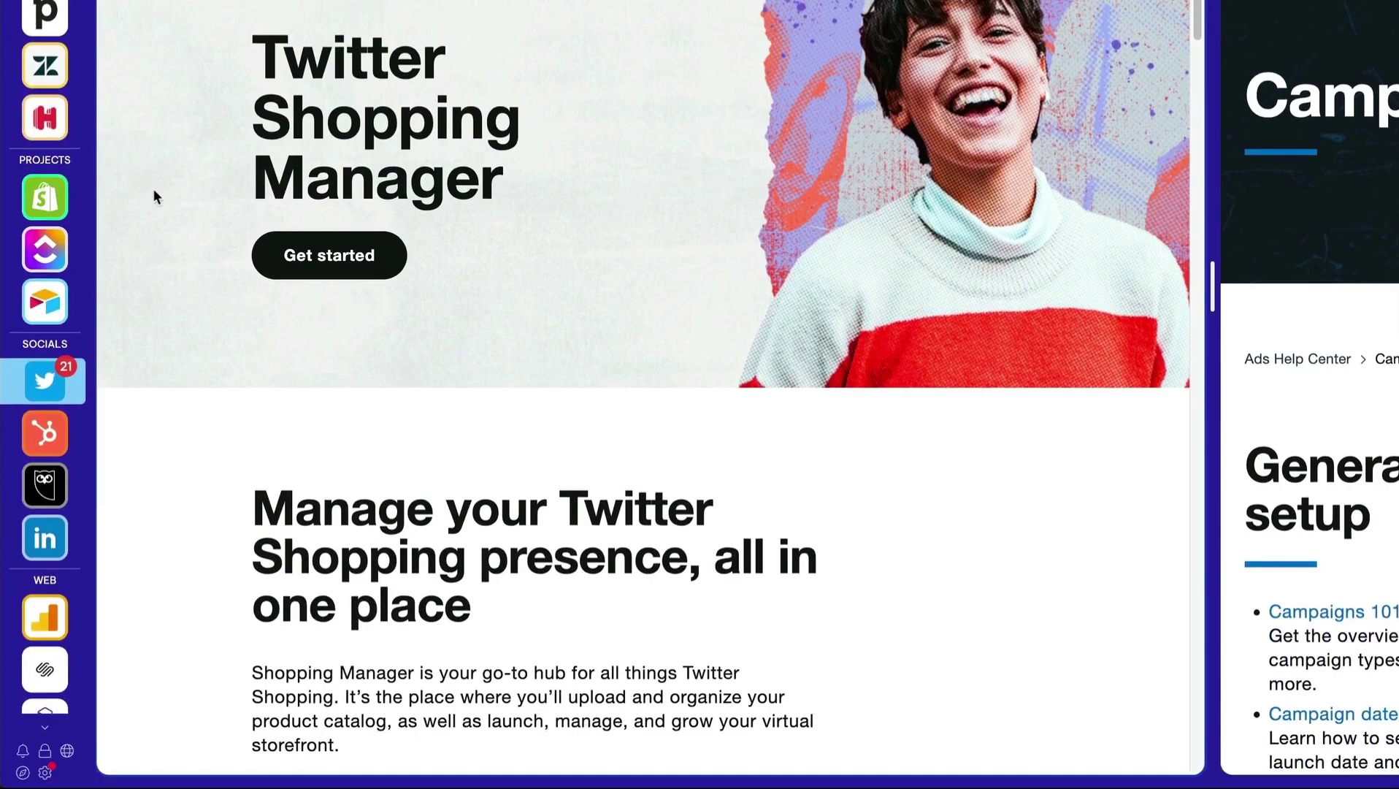
- Add a new divider labelled Tasks above the Workspace app
{"action": "right_click", "coordinate": [52, 245]}
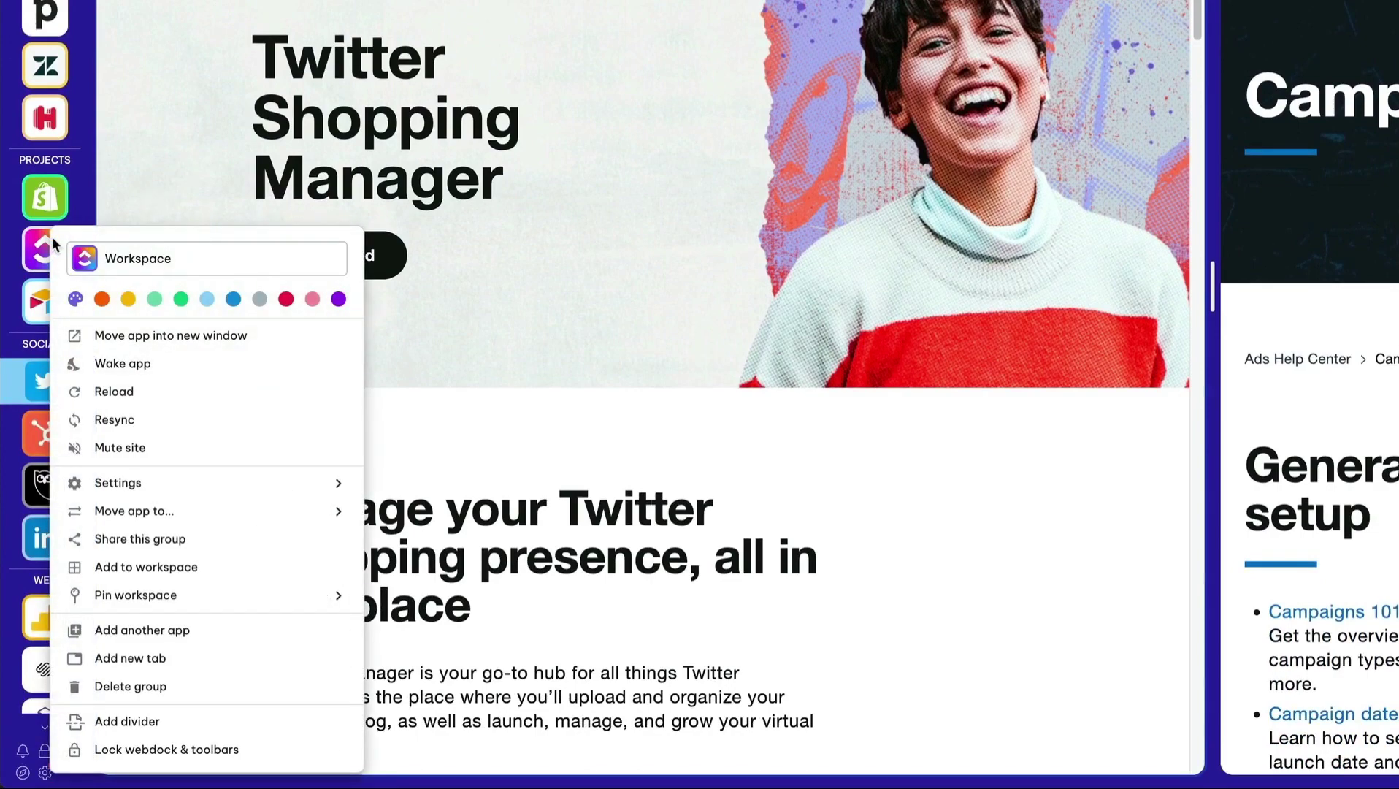
{"action": "left_click", "coordinate": [151, 721]}
{"action": "left_click", "coordinate": [100, 263]}
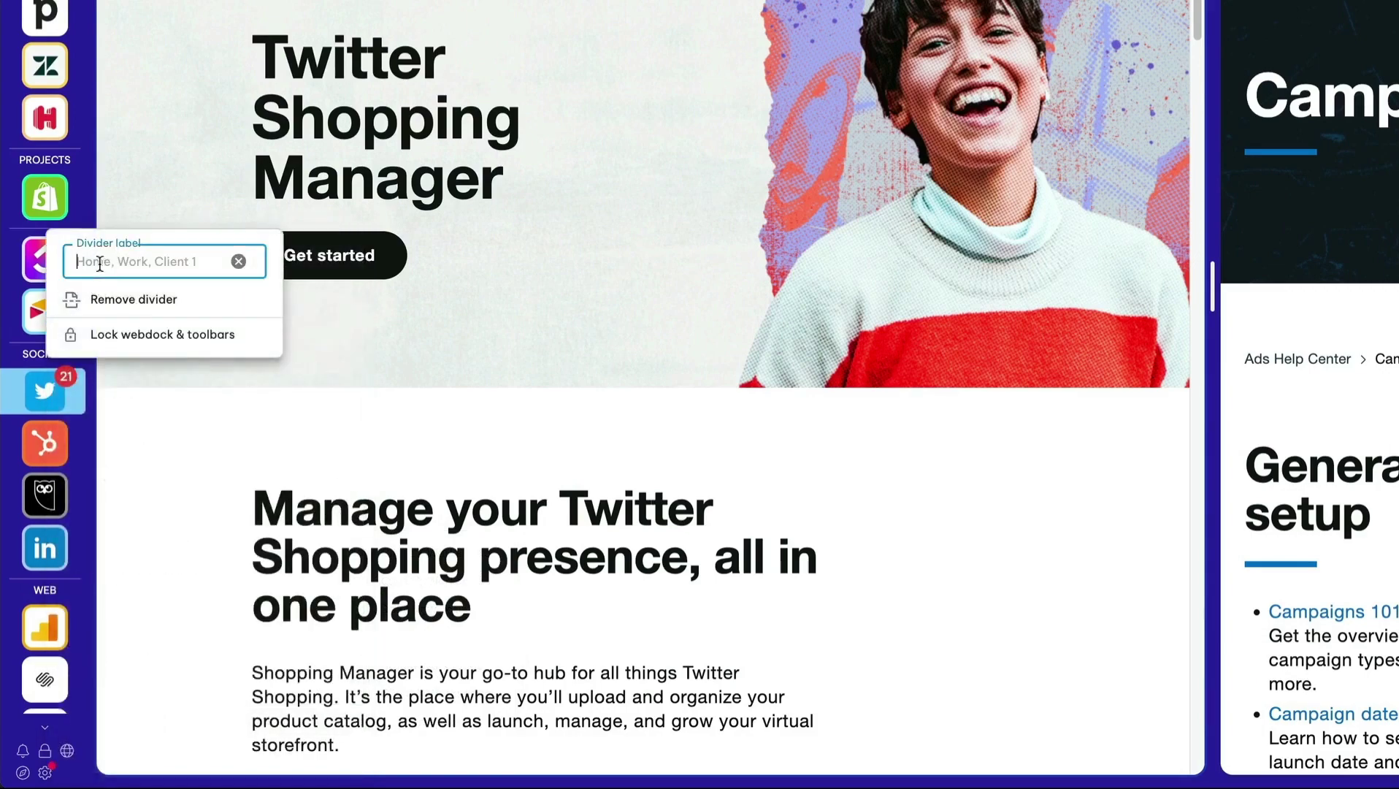
{"action": "type", "text": "Tasks"}
{"action": "key", "text": "Return"}
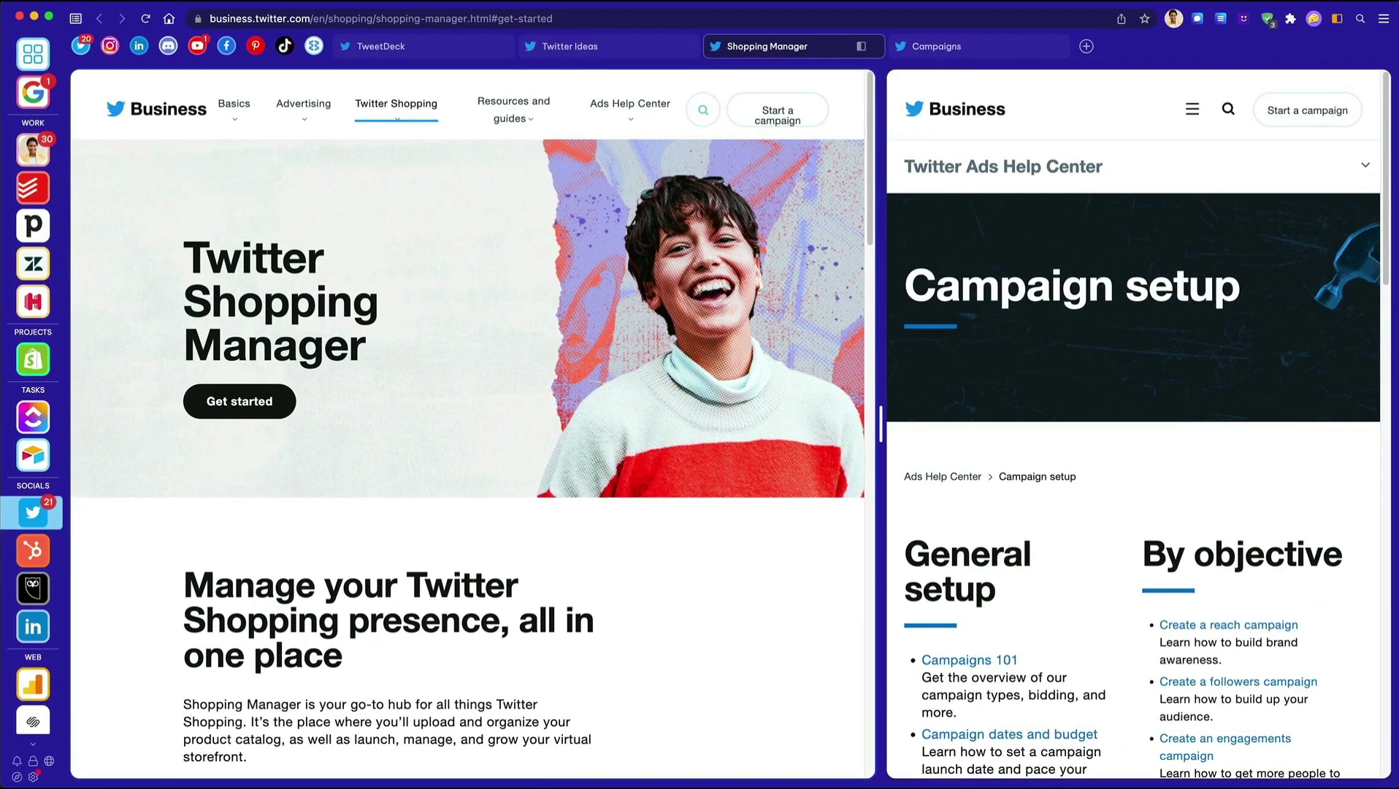
- Widen the webdock, then rename the Socials group to Media and colour it yellow
{"action": "left_click_drag", "start_coordinate": [71, 169], "coordinate": [146, 174]}
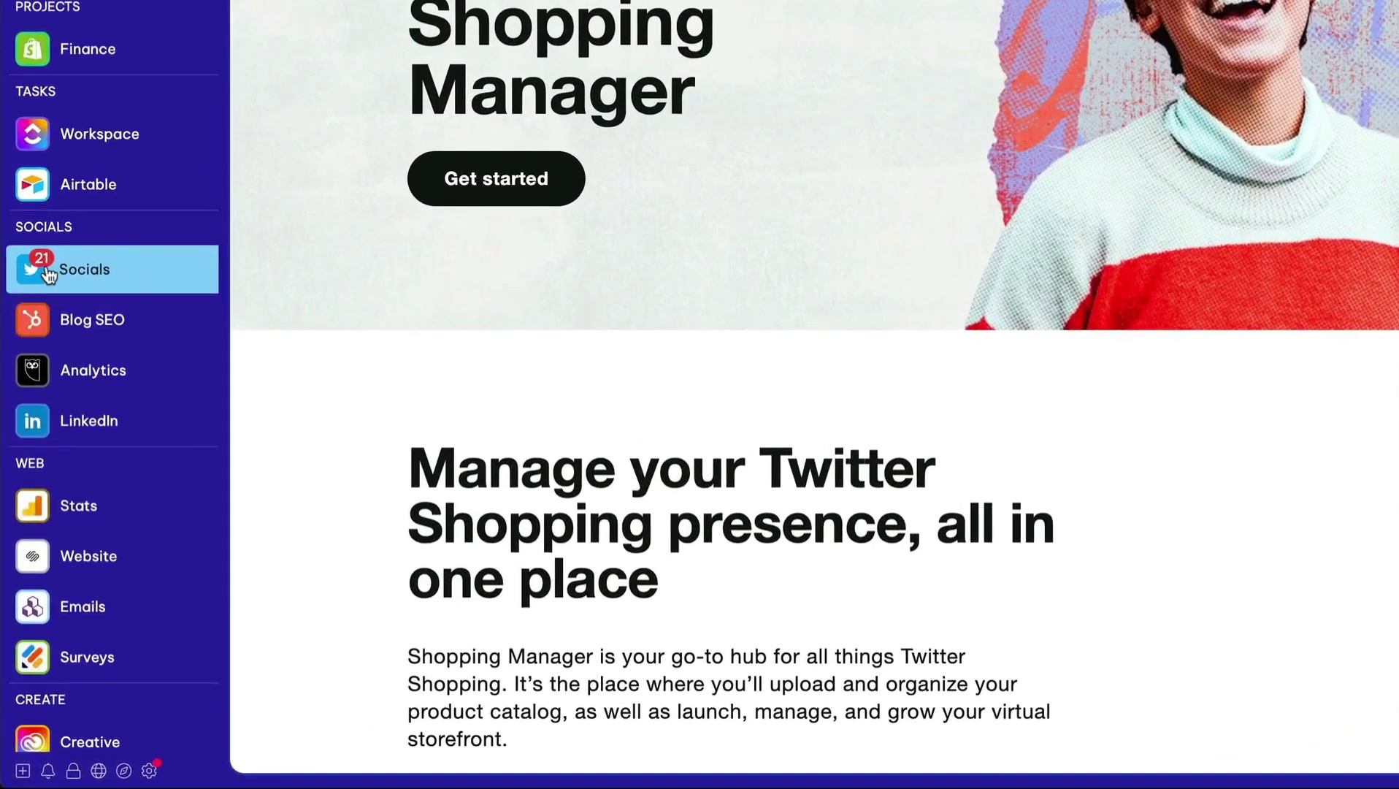
{"action": "right_click", "coordinate": [25, 462]}
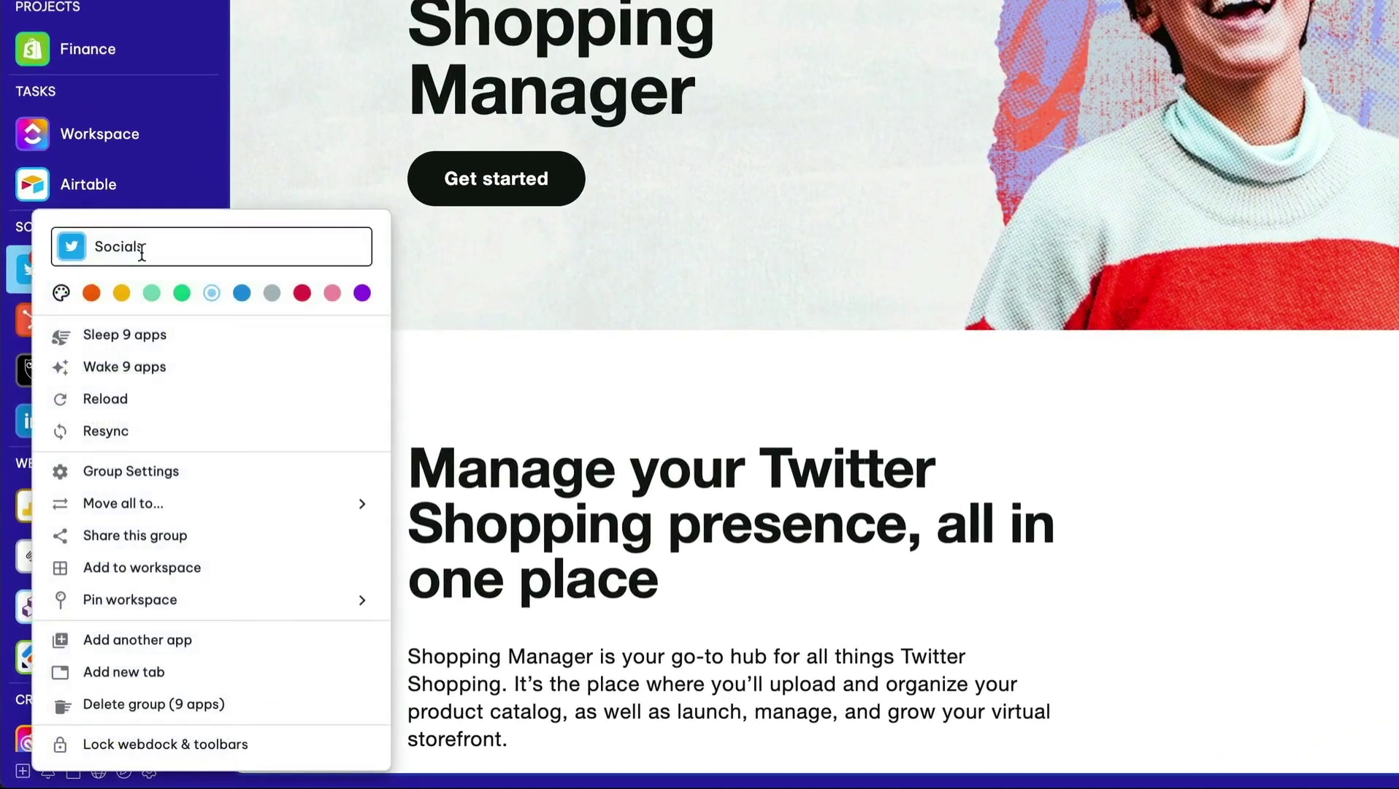
{"action": "left_click", "coordinate": [158, 247]}
{"action": "type", "text": "Media"}
{"action": "key", "text": "Return"}
{"action": "left_click", "coordinate": [122, 293]}
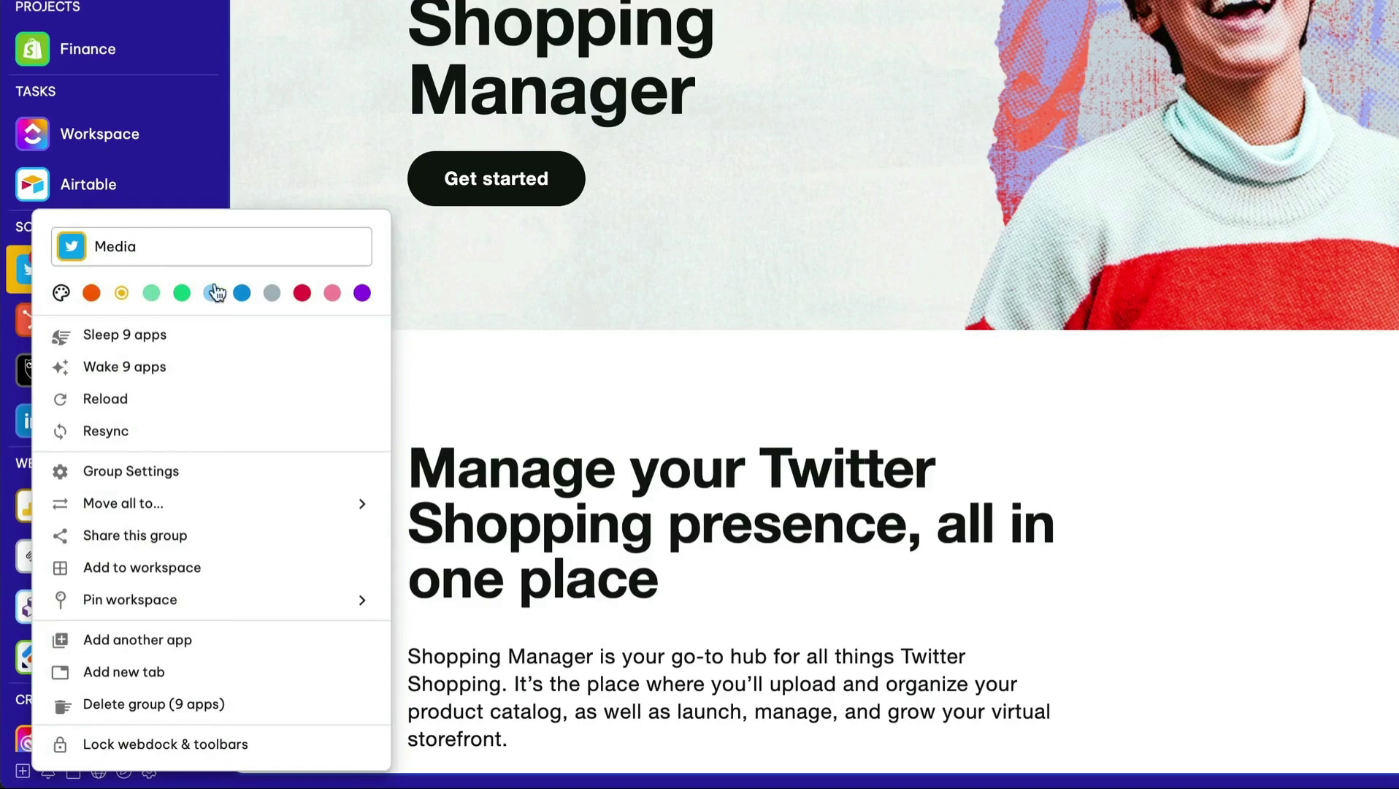
{"action": "left_click", "coordinate": [282, 179]}
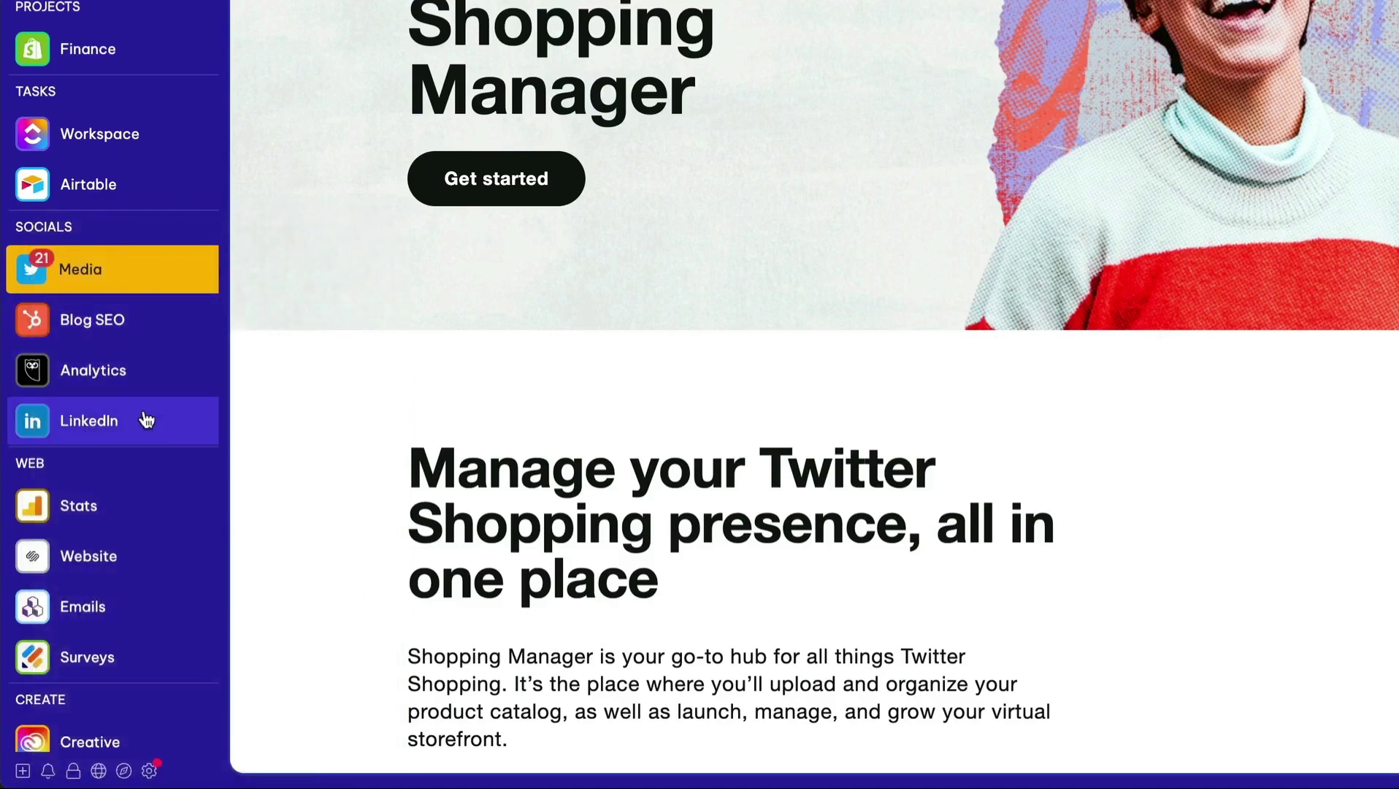
- Place LinkedIn directly under Media, merge Analytics into Blog SEO, and open Blog SEO
{"action": "left_click_drag", "start_coordinate": [141, 430], "coordinate": [192, 381]}
{"action": "left_click_drag", "start_coordinate": [128, 418], "coordinate": [125, 371]}
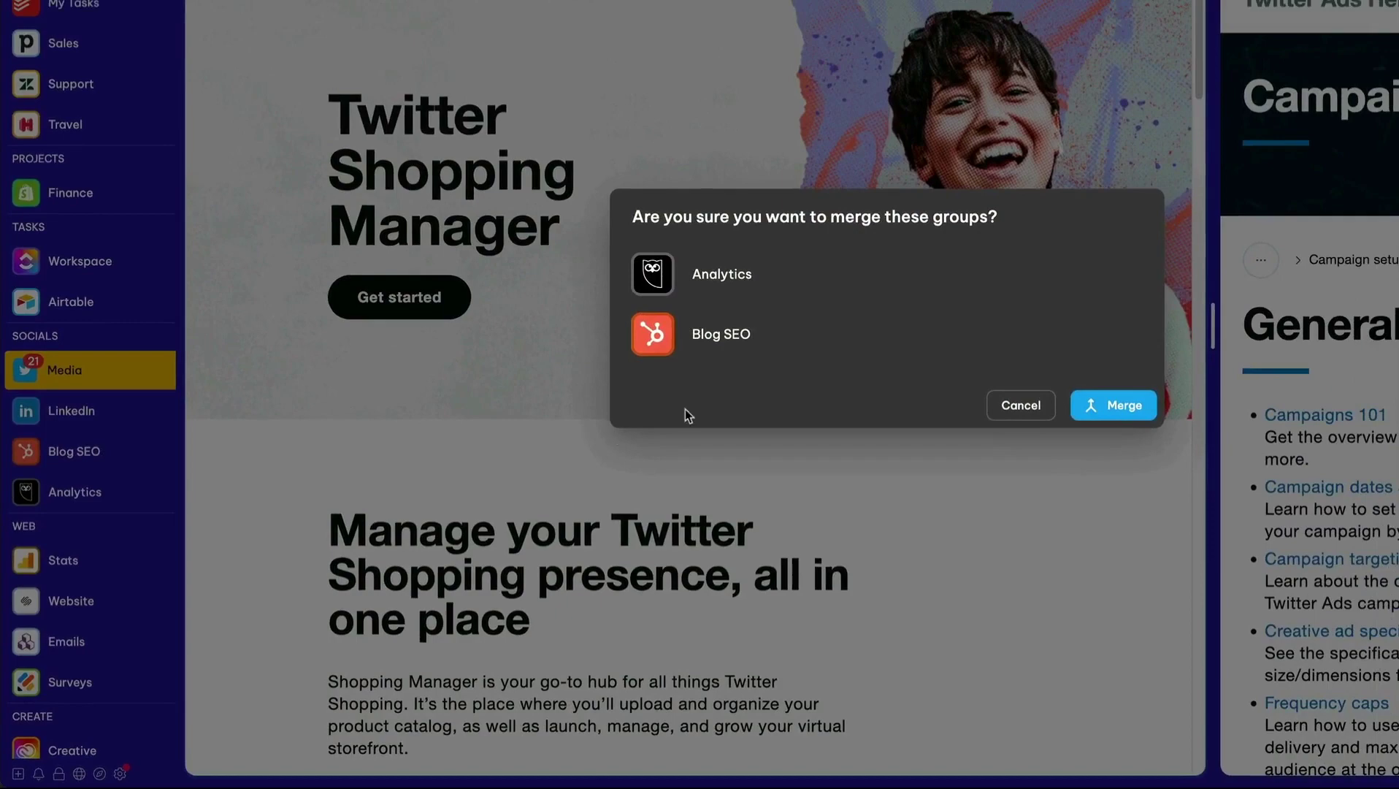
{"action": "left_click", "coordinate": [1084, 399]}
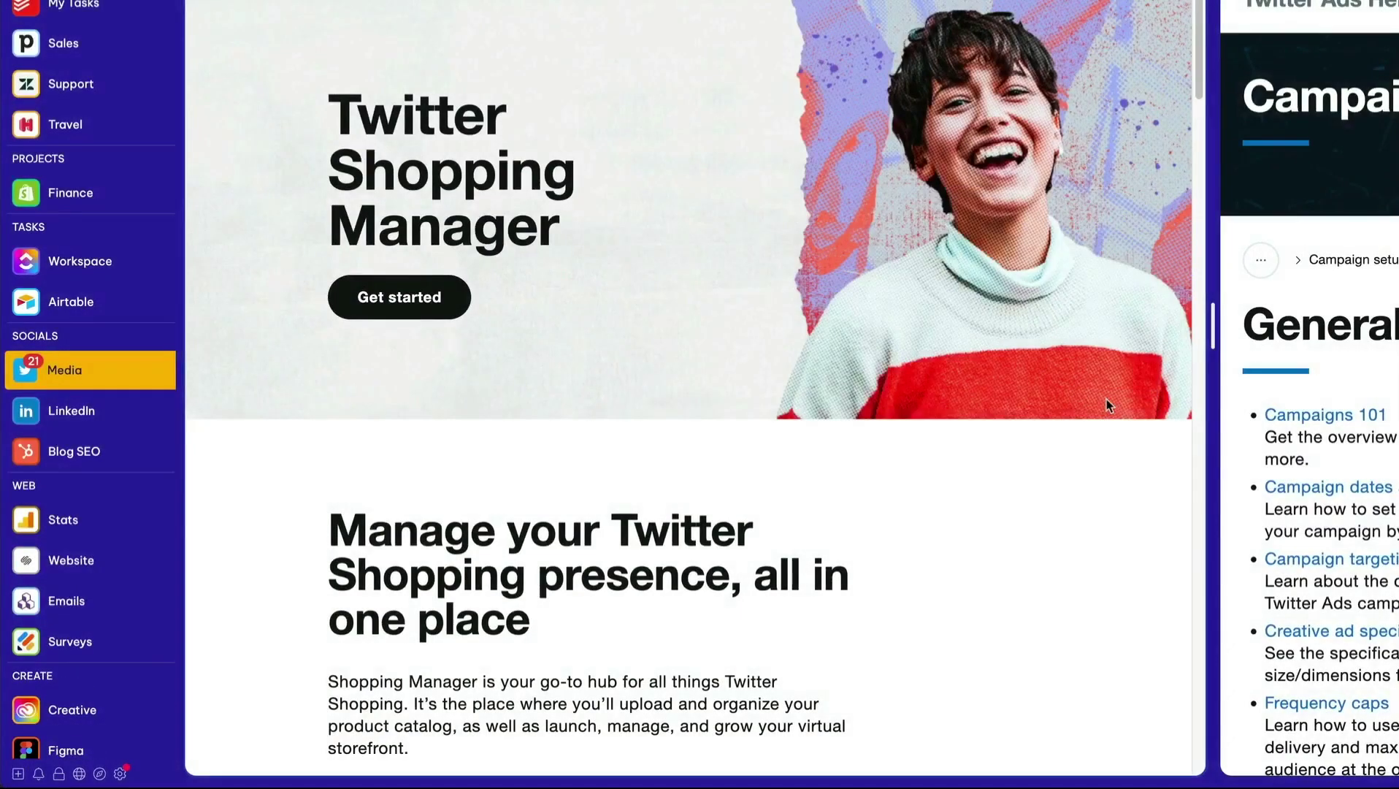
{"action": "left_click", "coordinate": [156, 449]}
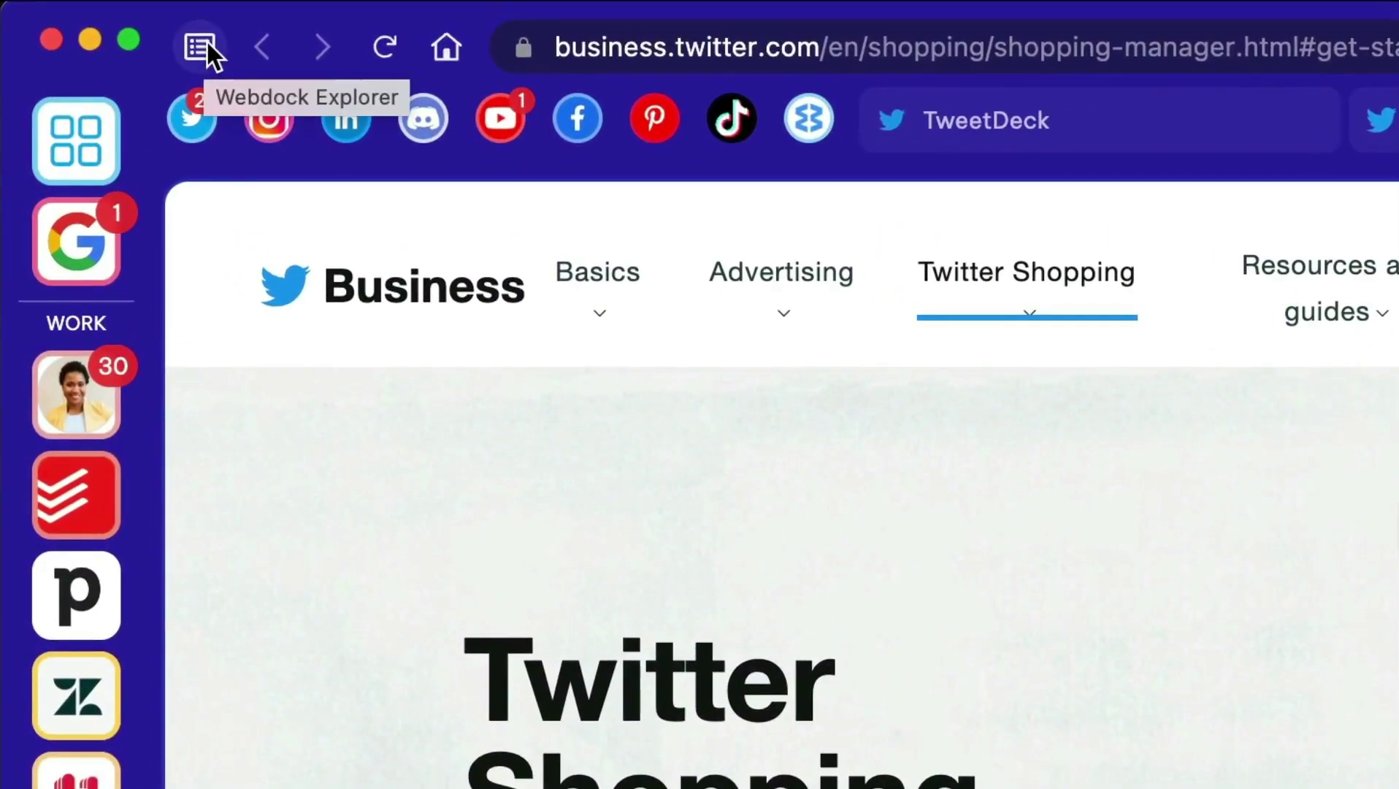
- Expand the webdock into the labelled explorer view and scroll down its app list
{"action": "left_click", "coordinate": [200, 47]}
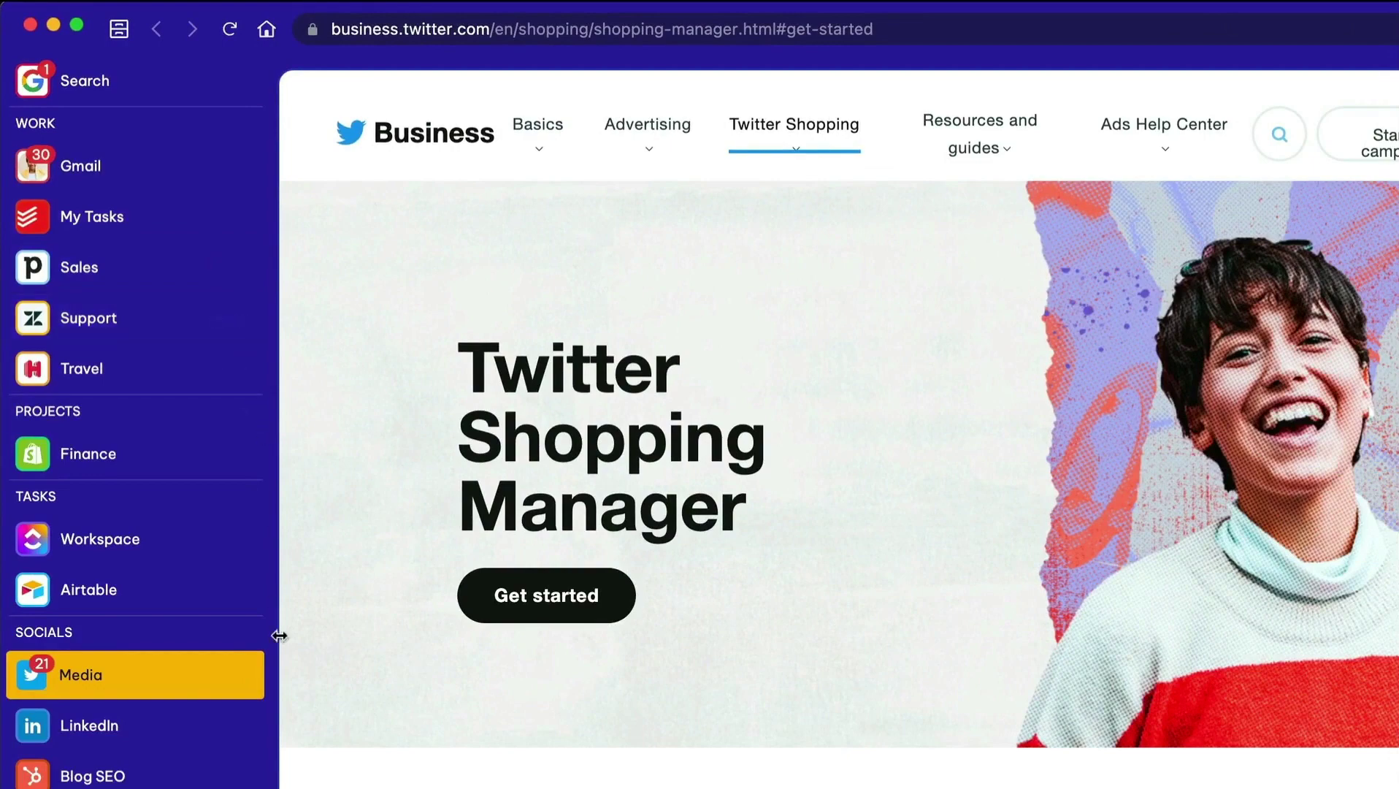
{"action": "scroll", "coordinate": [244, 679], "scroll_direction": "down", "scroll_amount": 3}
{"action": "scroll", "coordinate": [249, 495], "scroll_direction": "down", "scroll_amount": 2}
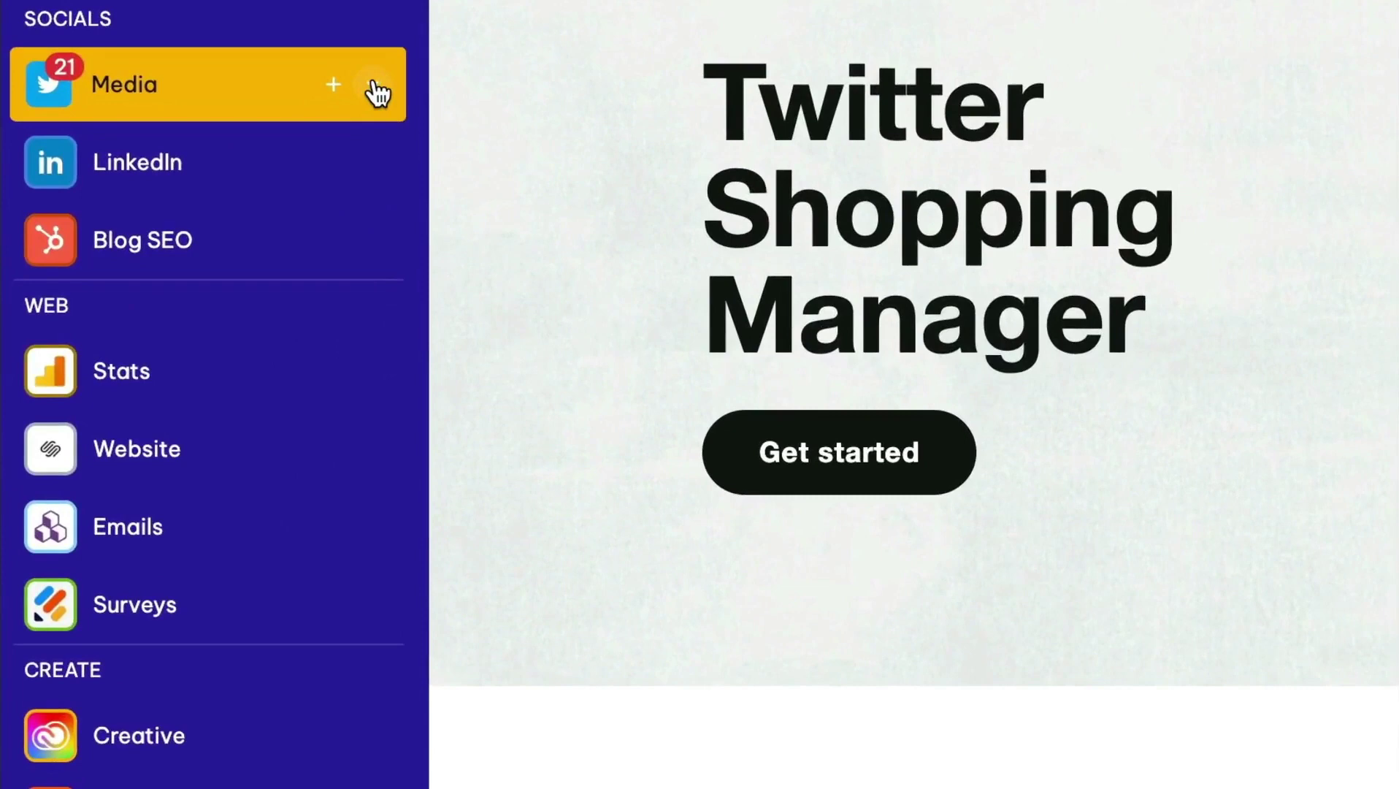
- Expand Media, Twitter, Instagram and the Example Posts folder to list their tabs
{"action": "left_click", "coordinate": [242, 168]}
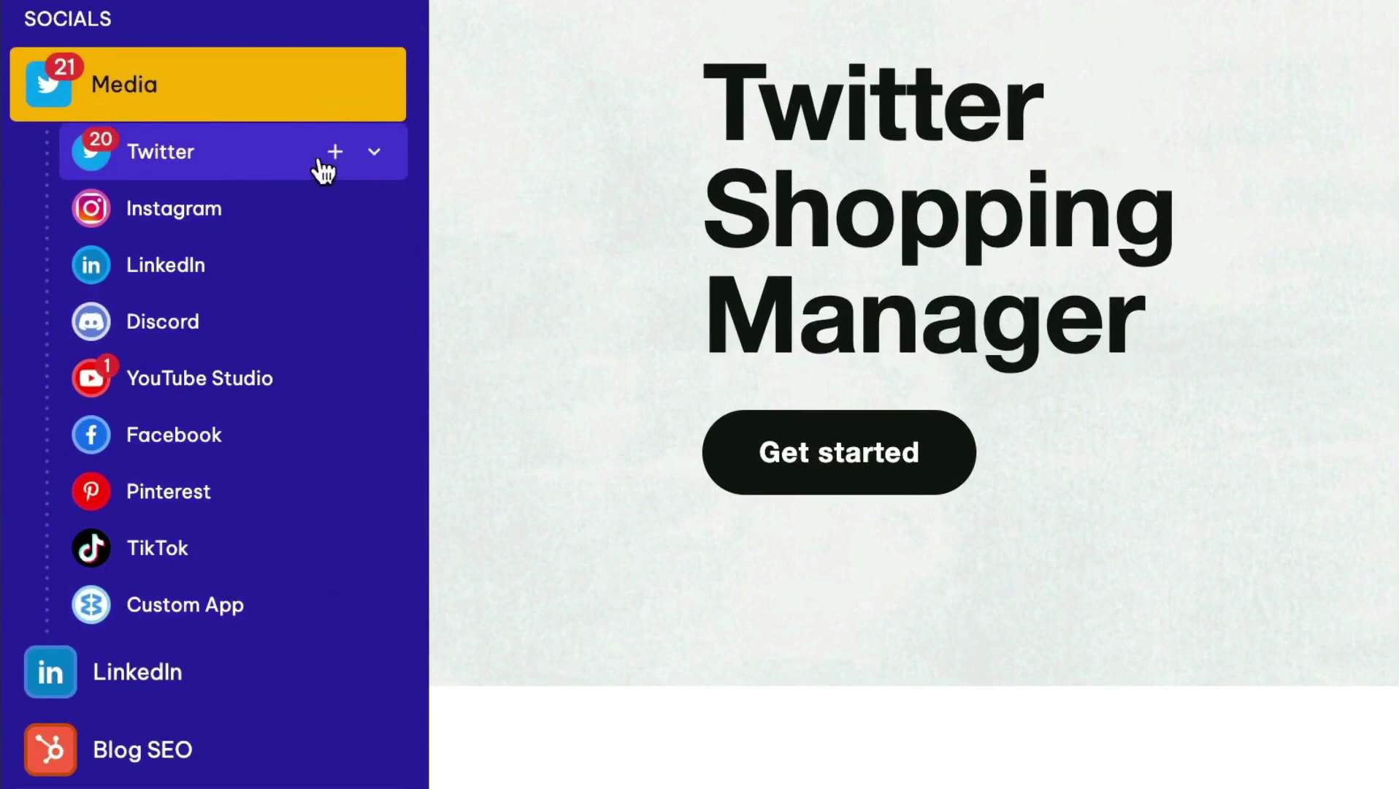
{"action": "left_click", "coordinate": [376, 153]}
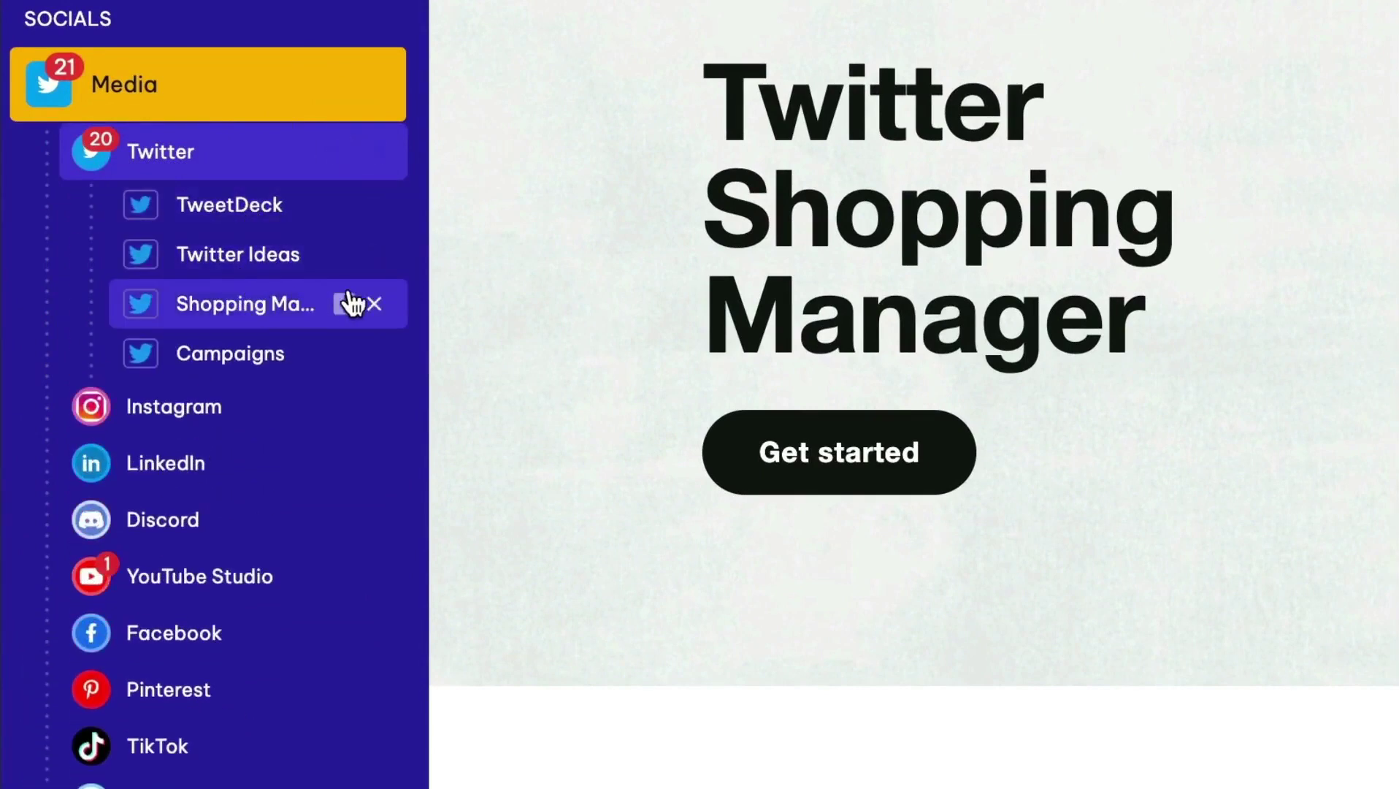
{"action": "mouse_move", "coordinate": [255, 351]}
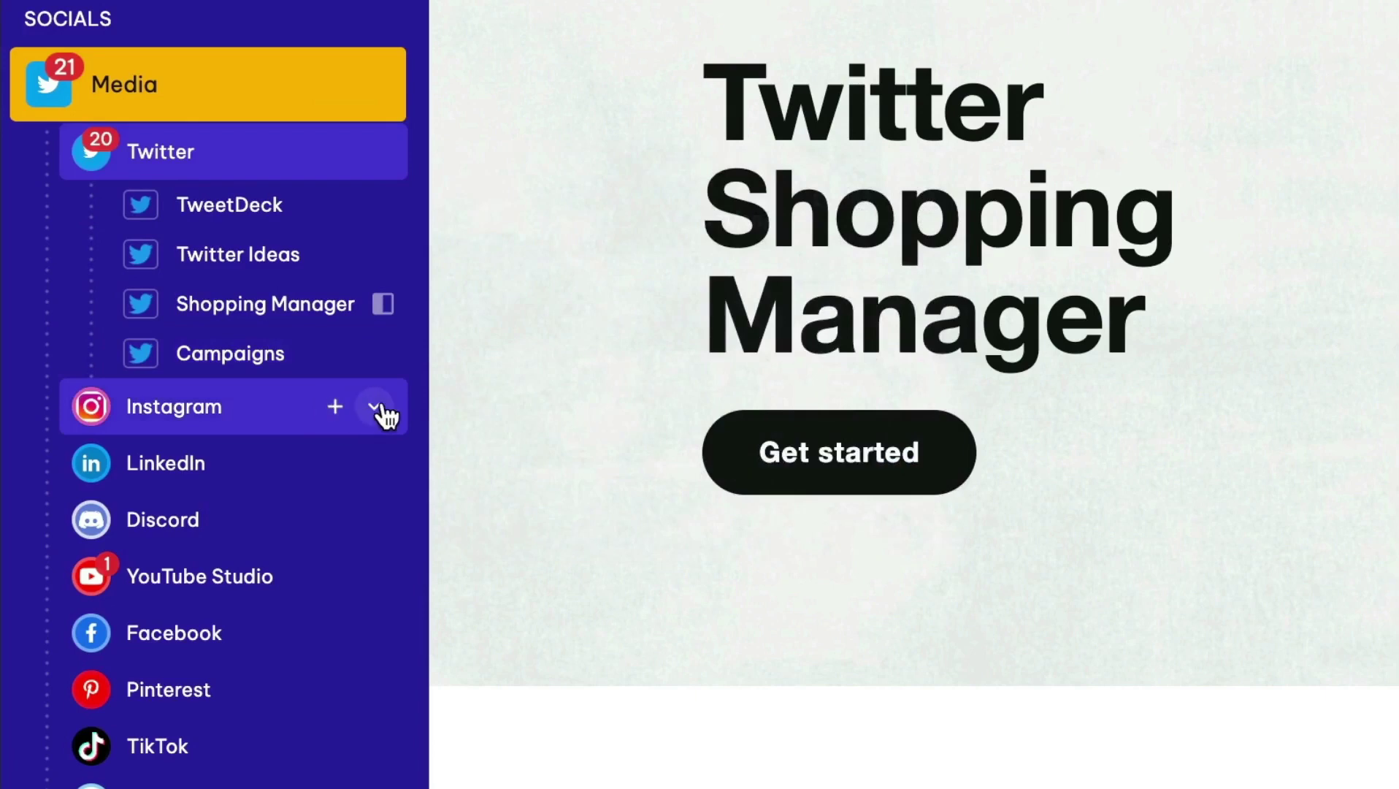
{"action": "left_click", "coordinate": [376, 407]}
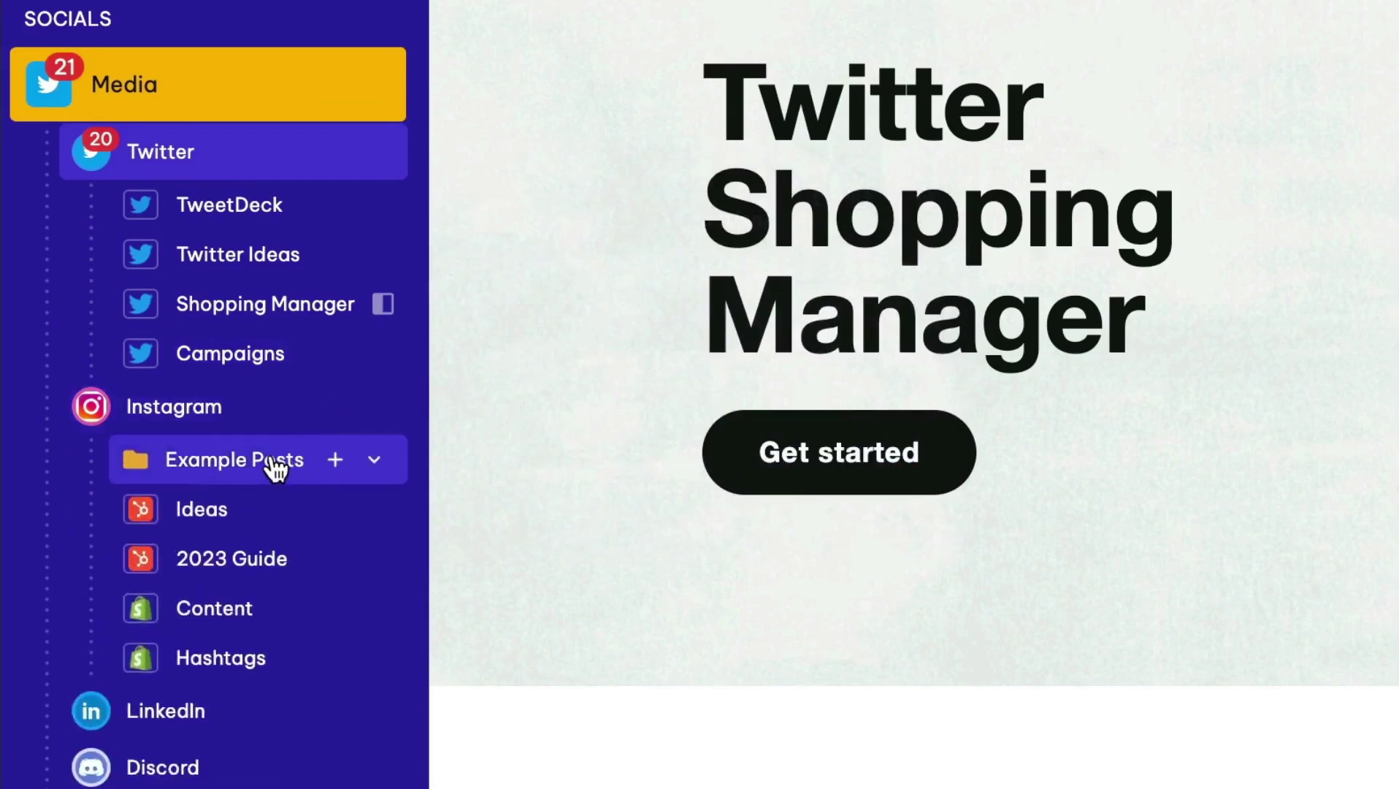
{"action": "left_click", "coordinate": [374, 461]}
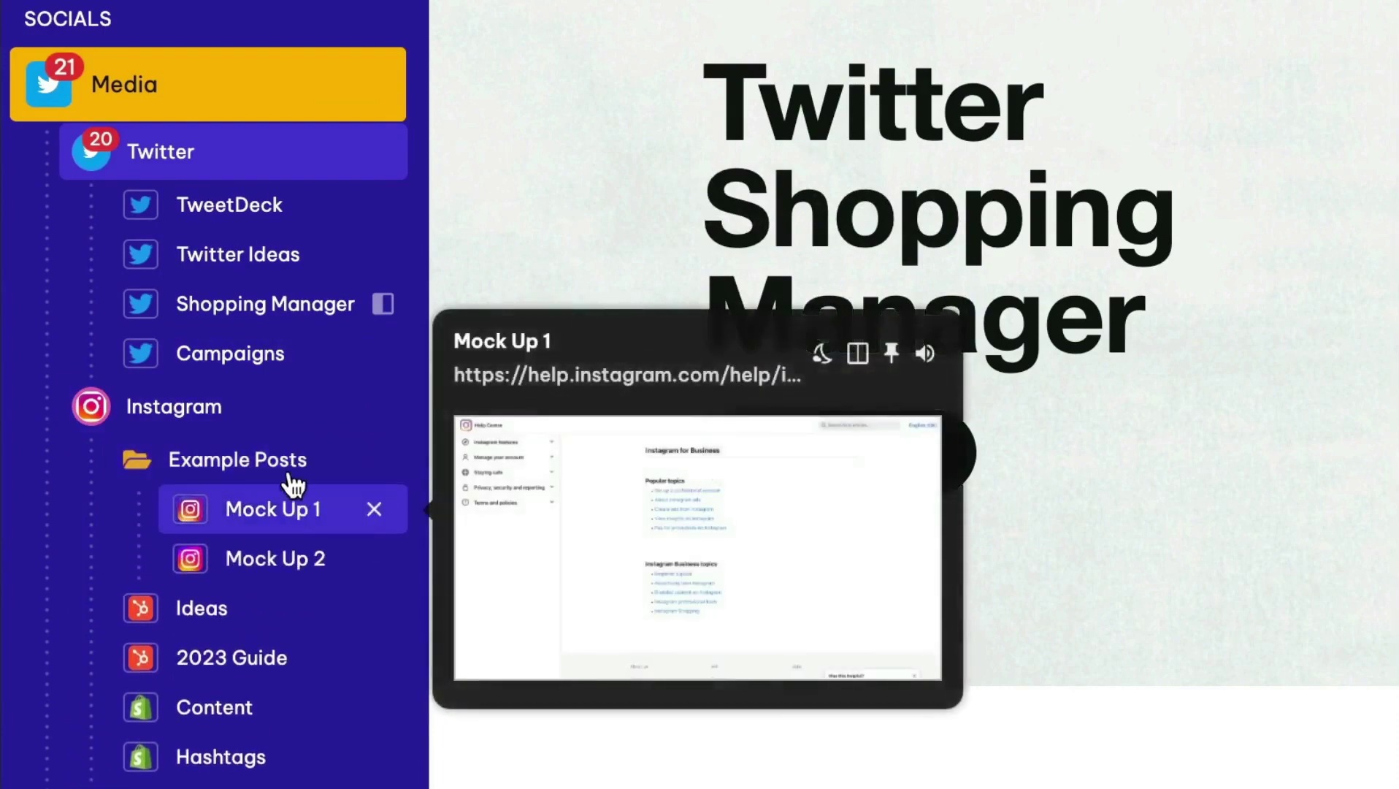
- Add a tab in Example Posts, search 'examples posts for instagram' and open the Sprout Social article
{"action": "left_click", "coordinate": [336, 460]}
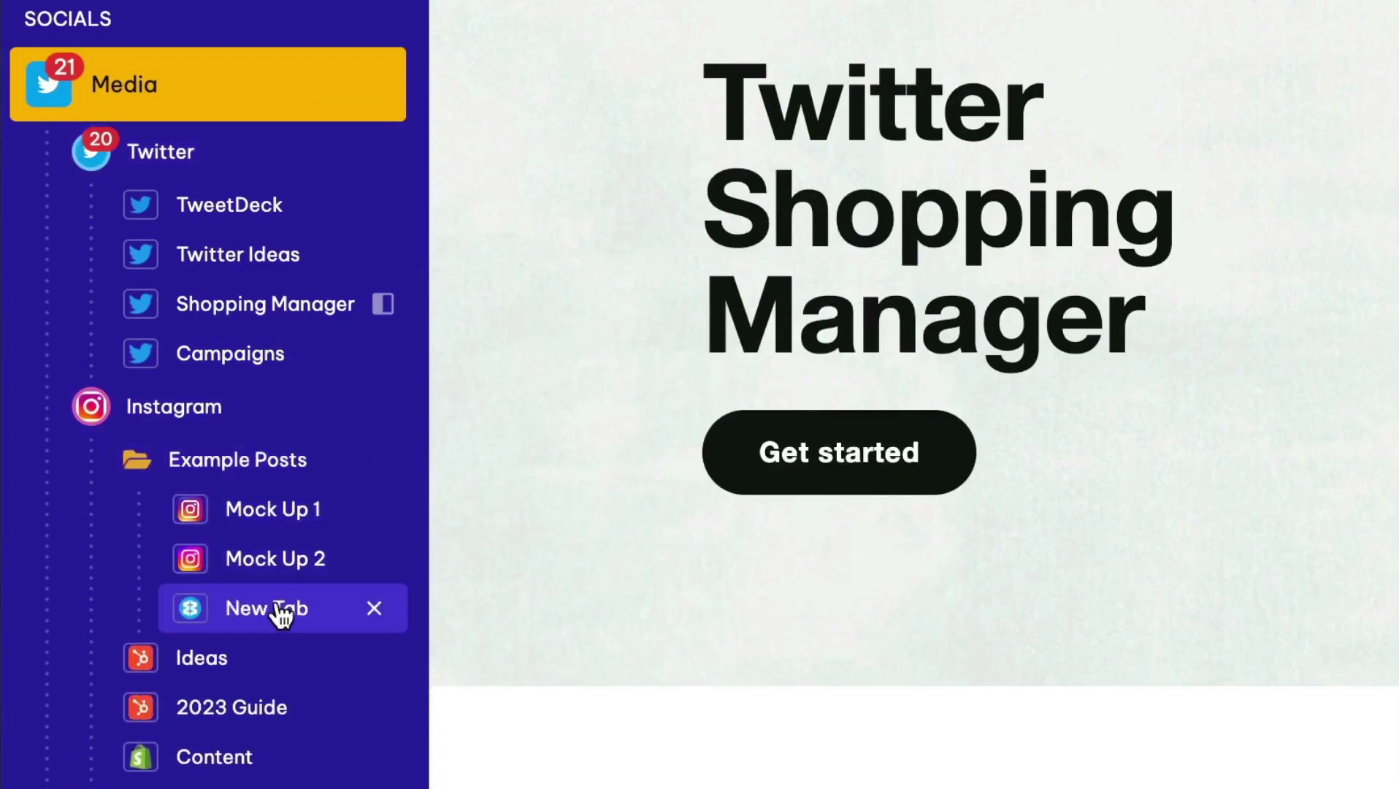
{"action": "mouse_move", "coordinate": [278, 610]}
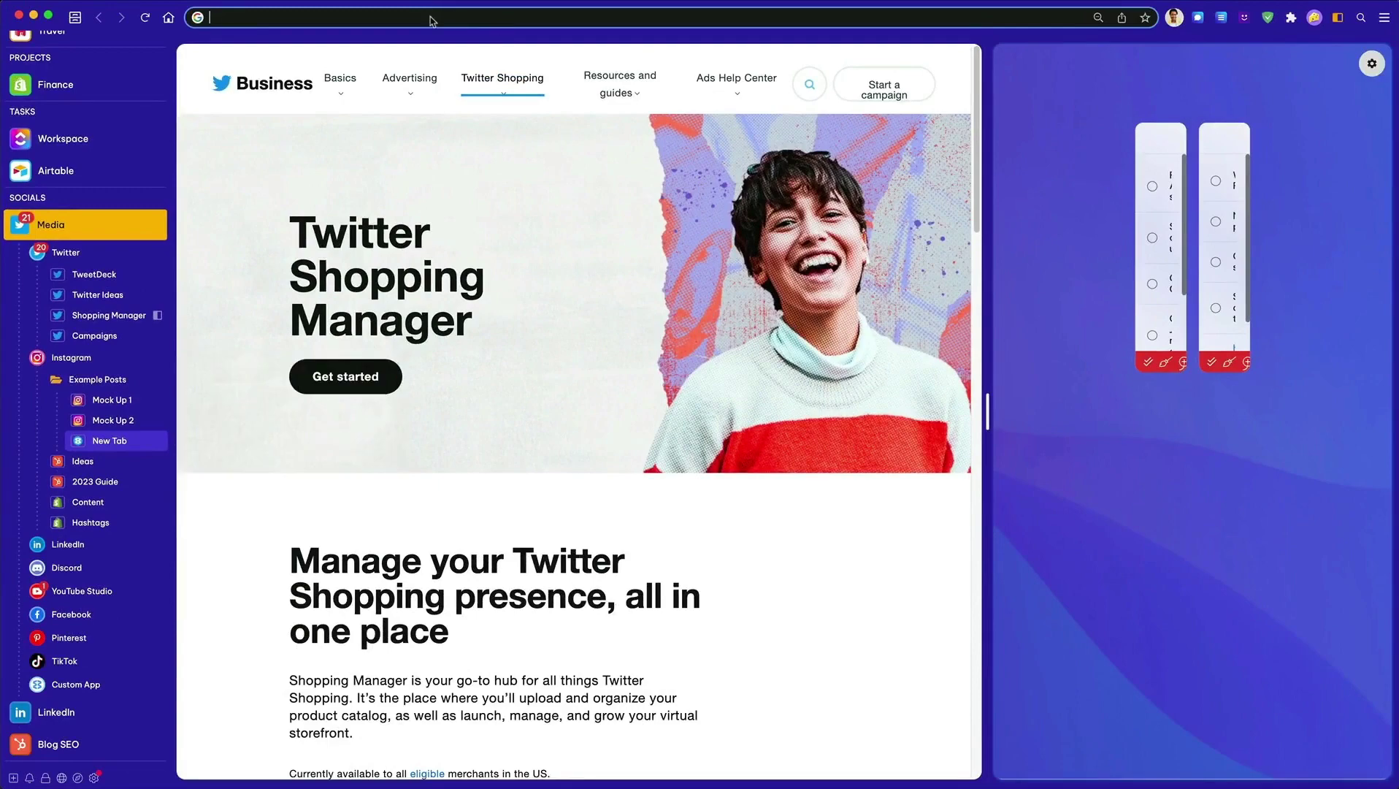
{"action": "type", "text": "examples posts for instagram"}
{"action": "key", "text": "Return"}
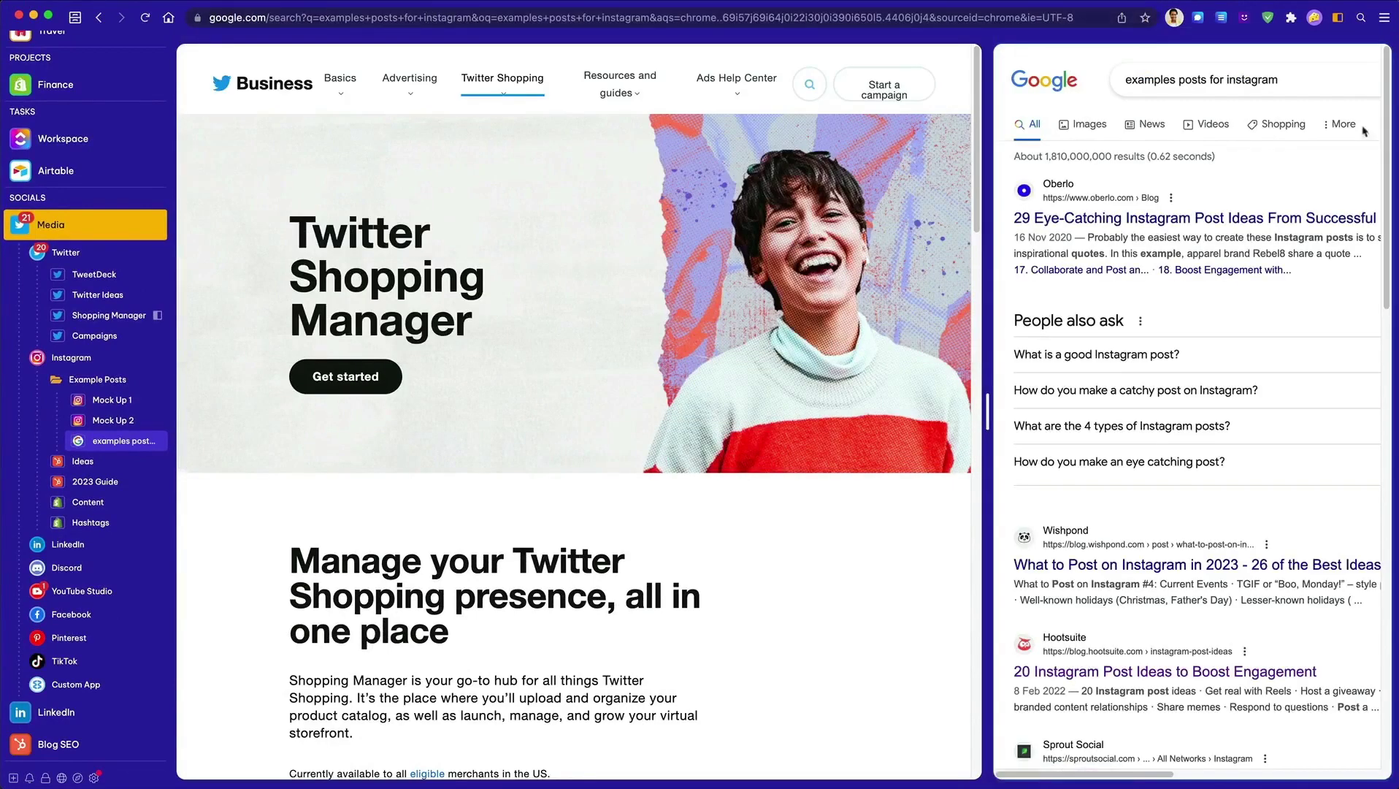
{"action": "scroll", "coordinate": [1184, 438], "scroll_direction": "down", "scroll_amount": 4}
{"action": "left_click", "coordinate": [1184, 486]}
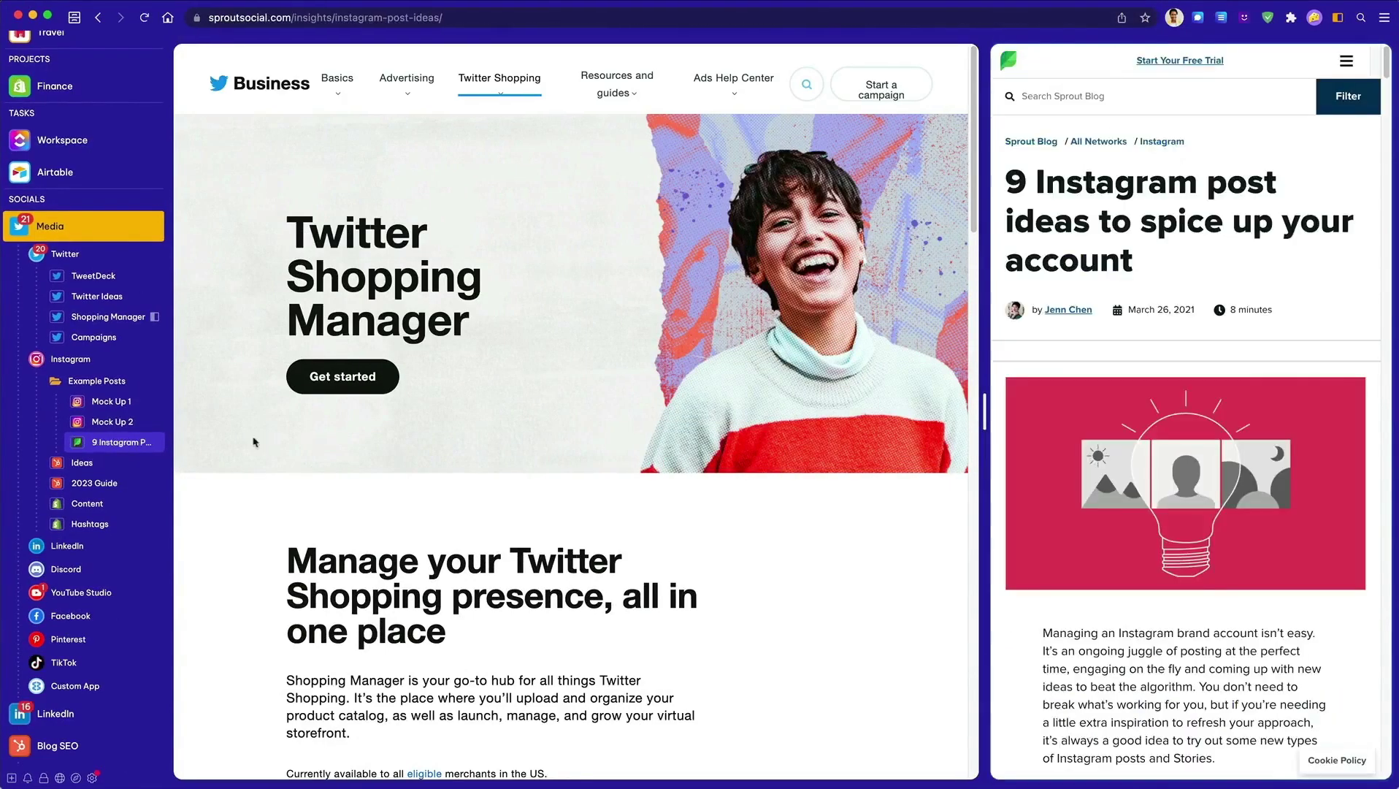
{"action": "mouse_move", "coordinate": [132, 445]}
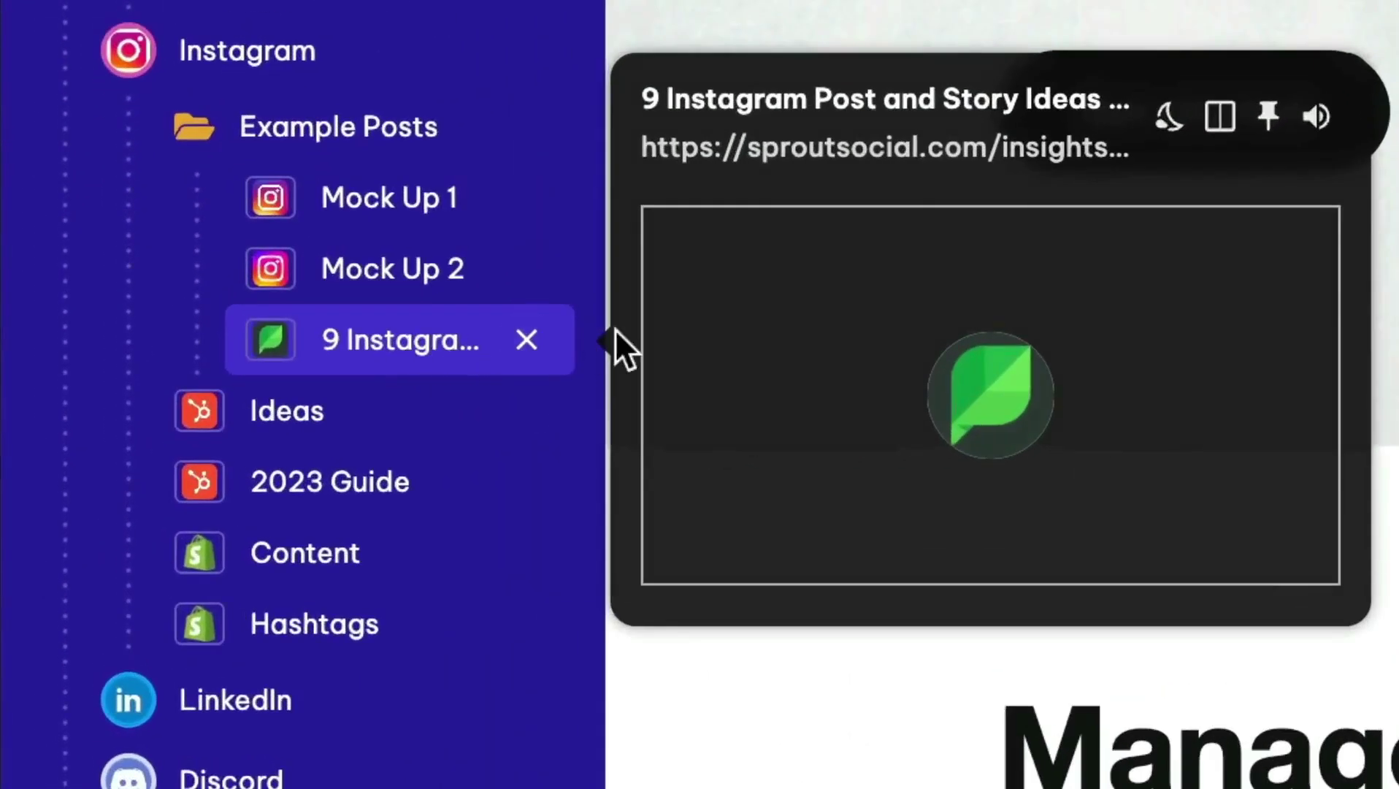
- Rename the Sprout Social article tab to Post Ideas
{"action": "left_click", "coordinate": [1110, 110]}
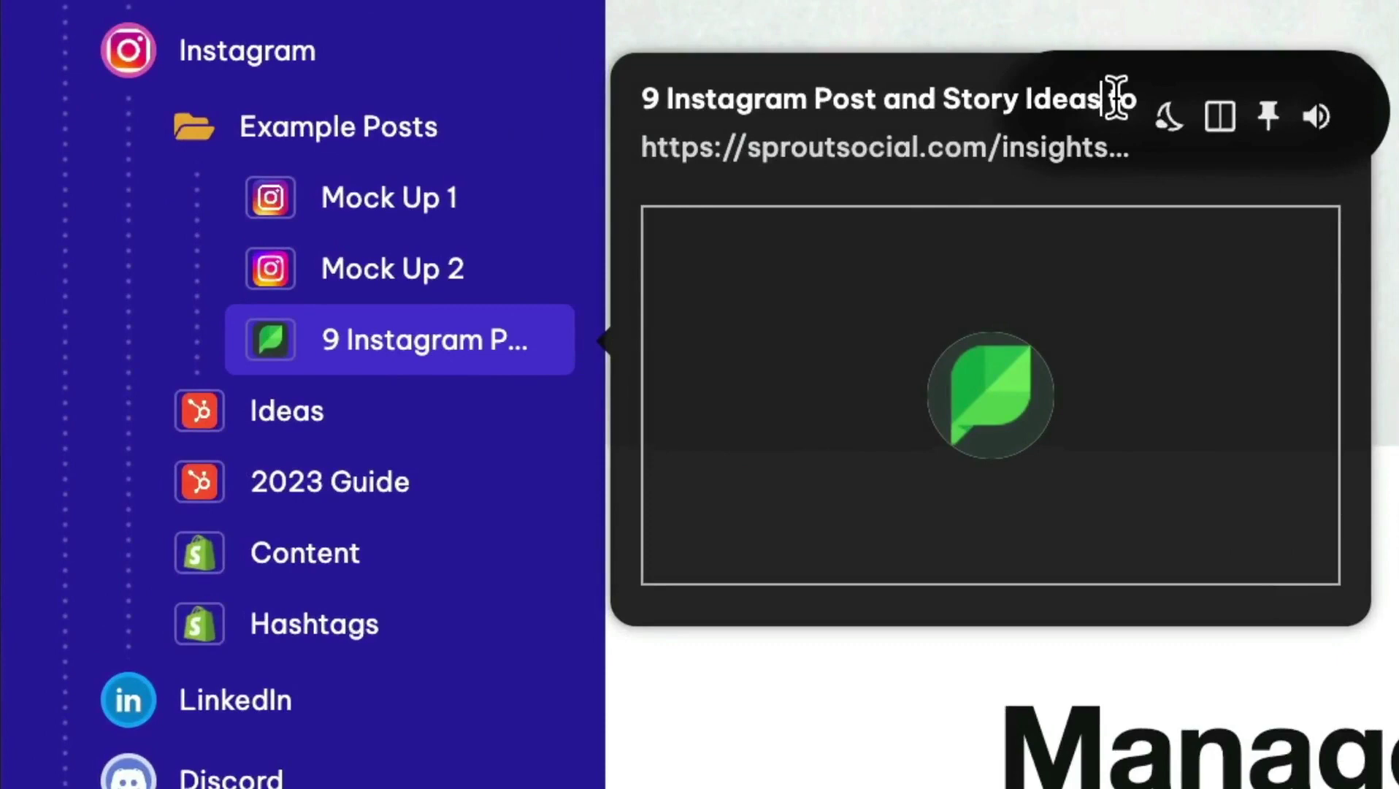
{"action": "left_click_drag", "start_coordinate": [1116, 96], "coordinate": [643, 95]}
{"action": "key", "text": "BackSpace"}
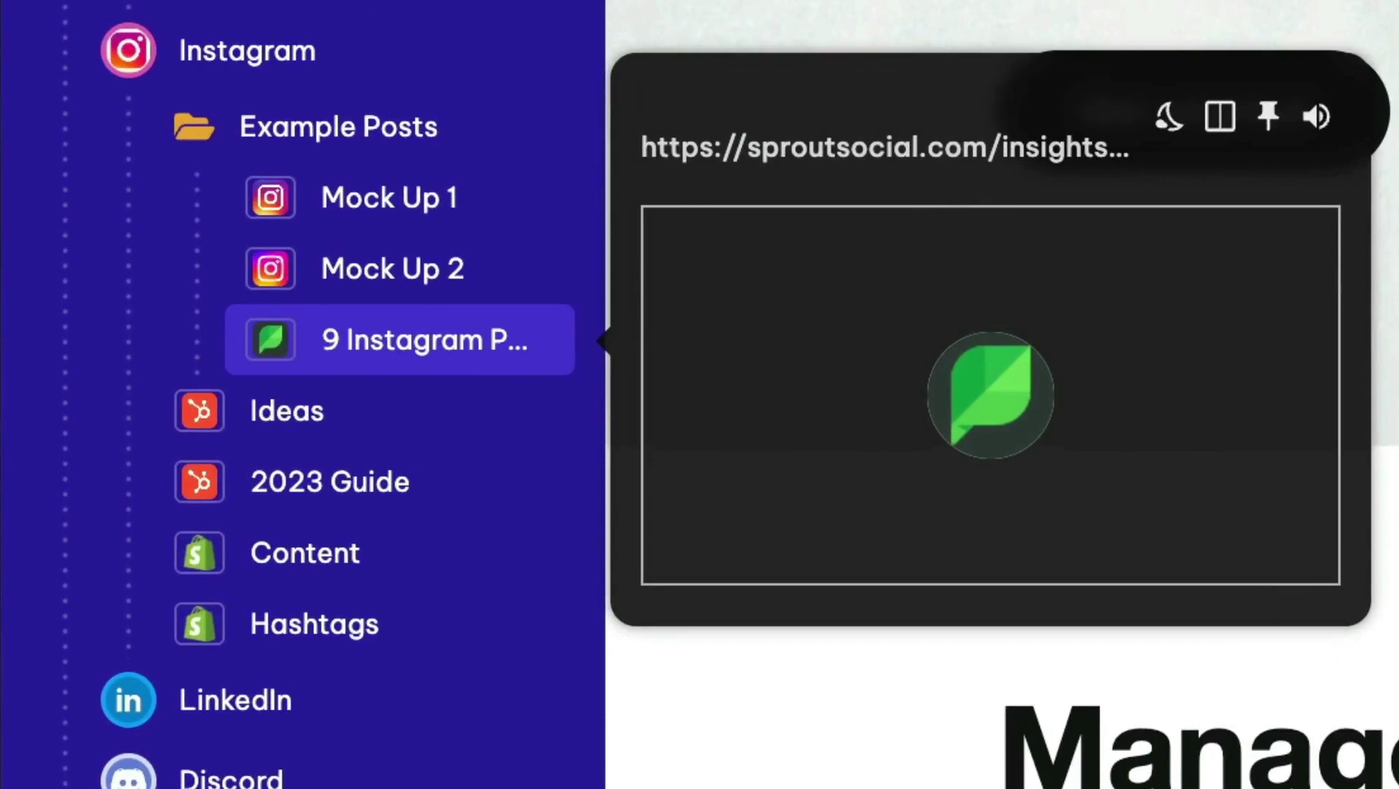
{"action": "type", "text": "Post"}
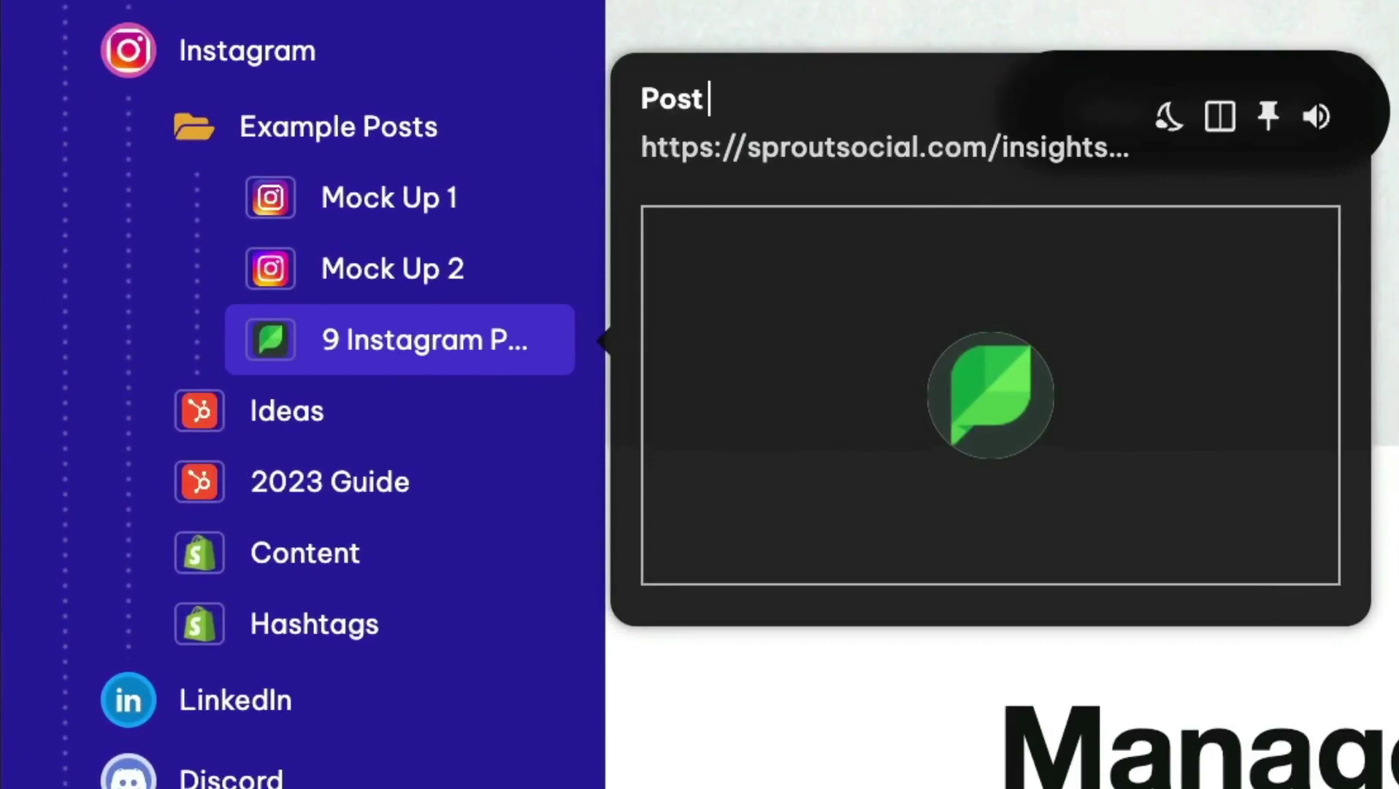
{"action": "type", "text": " Ideas"}
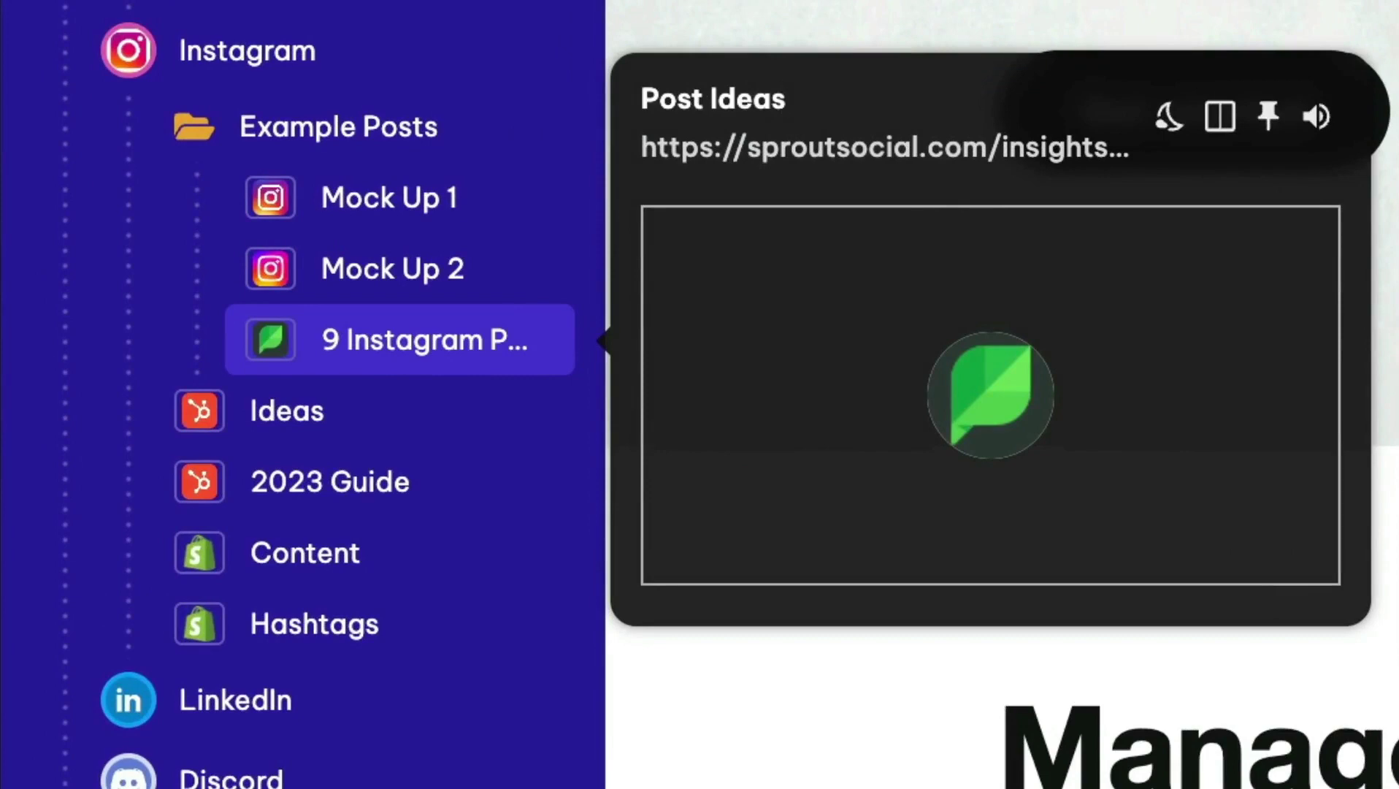
{"action": "key", "text": "Return"}
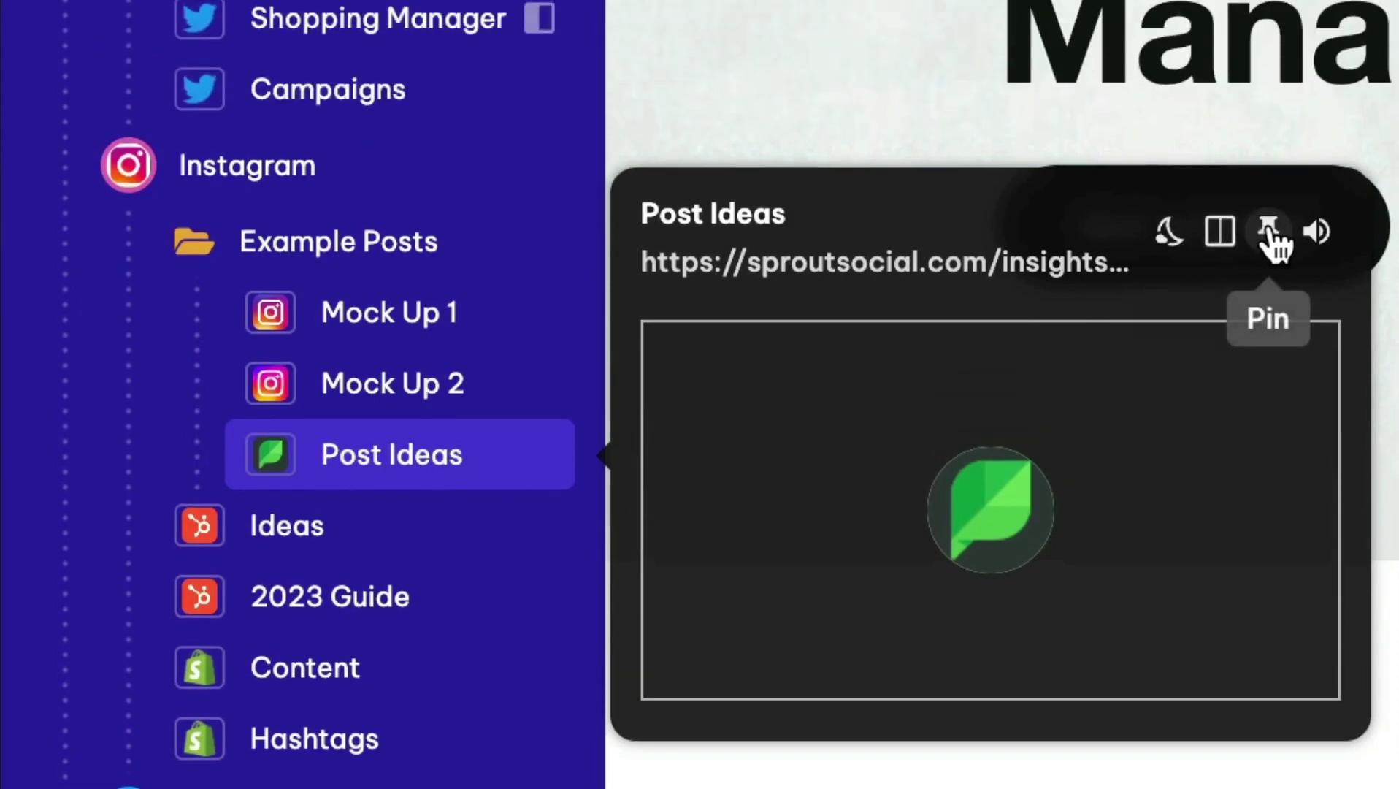
- Pin and then unpin Post Ideas, placing it below Mock Up 2
{"action": "left_click", "coordinate": [1268, 120]}
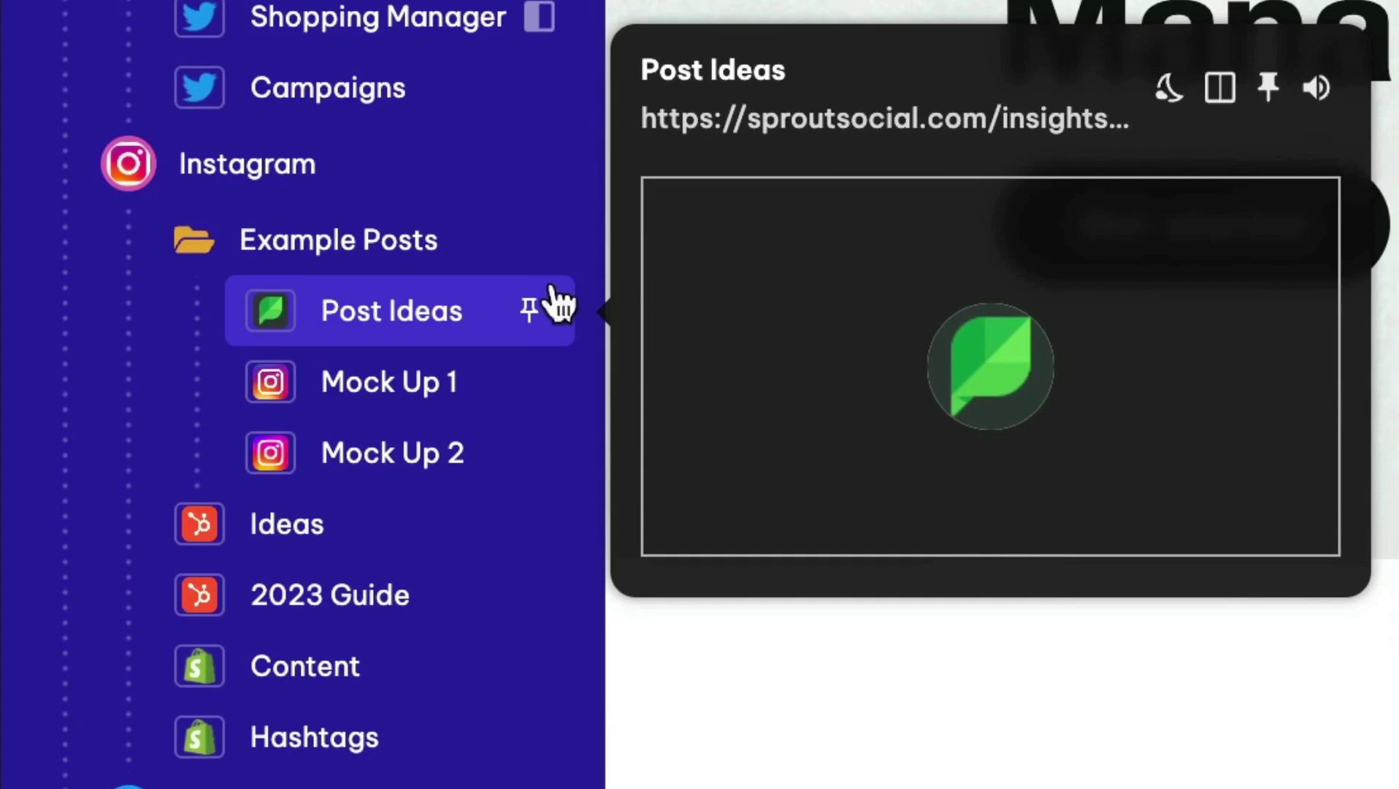
{"action": "left_click", "coordinate": [530, 311]}
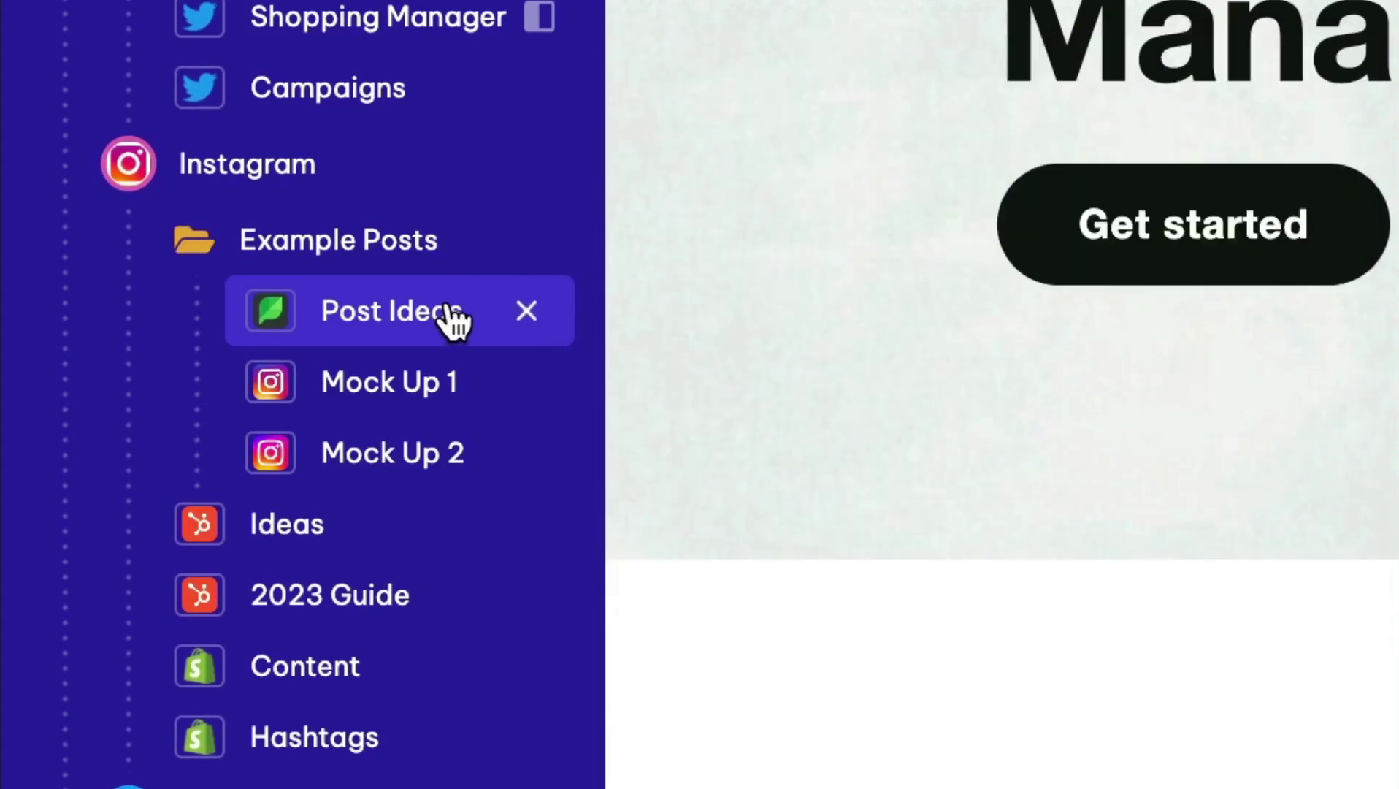
{"action": "left_click_drag", "start_coordinate": [443, 335], "coordinate": [441, 482]}
- Put Post Ideas into a new purple folder named Ideas
{"action": "right_click", "coordinate": [467, 457]}
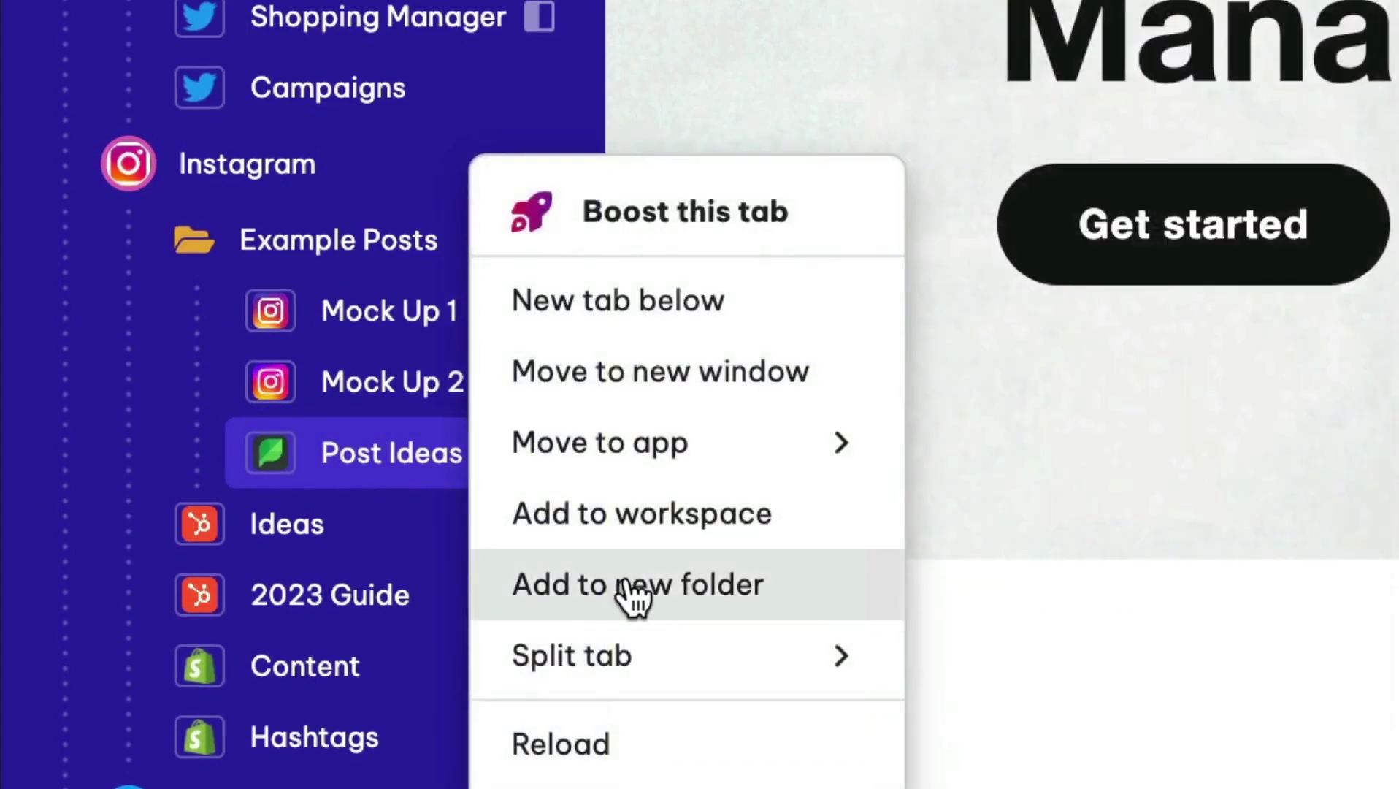
{"action": "left_click", "coordinate": [628, 588]}
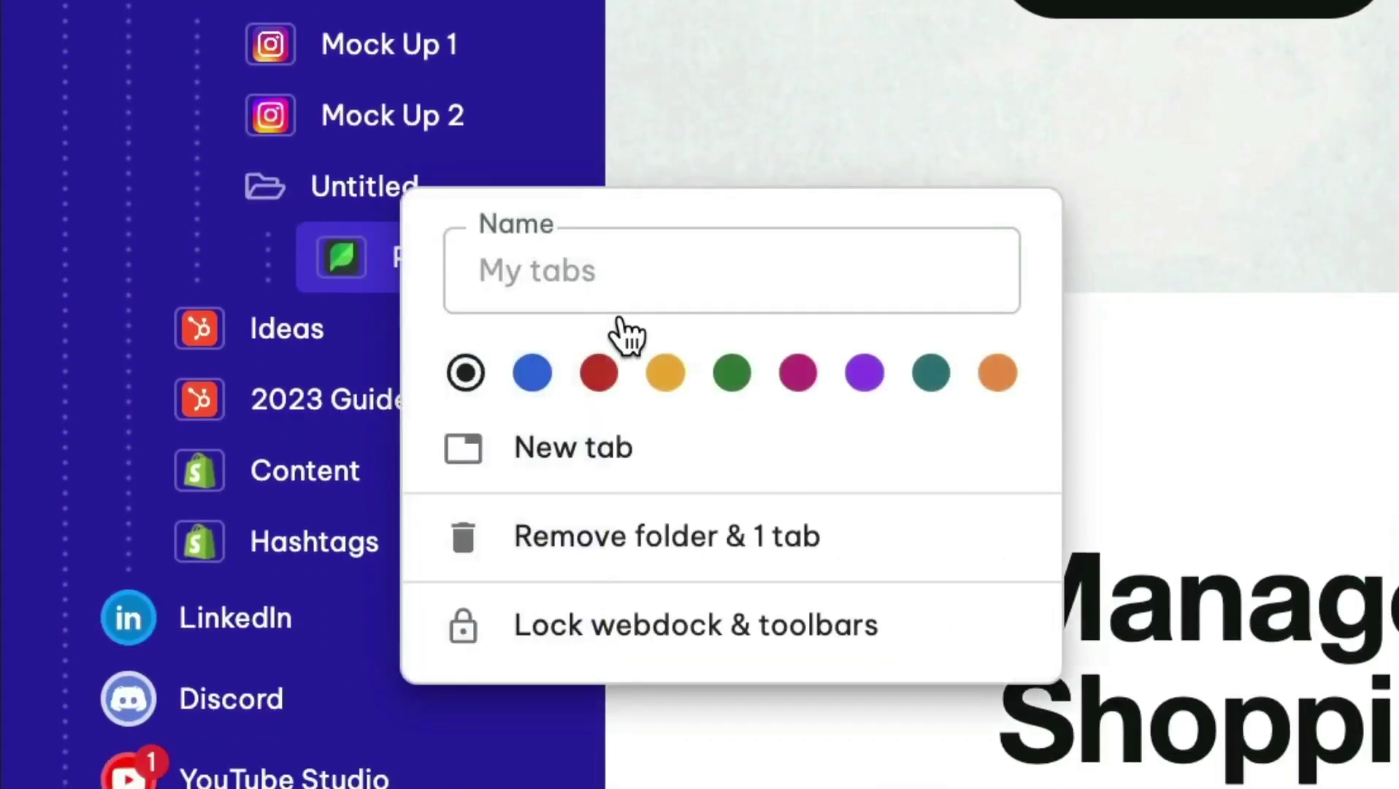
{"action": "left_click", "coordinate": [601, 270]}
{"action": "type", "text": "Ideas"}
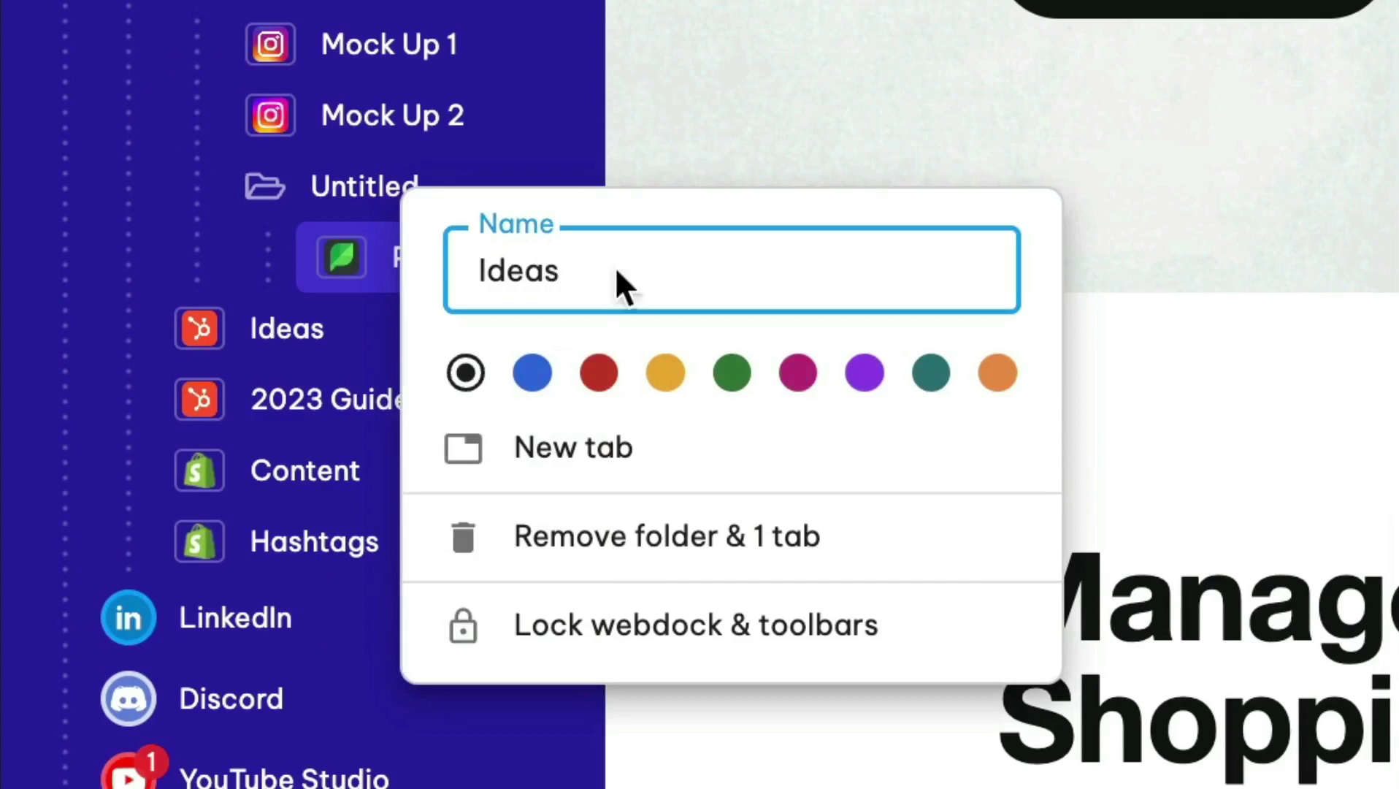
{"action": "left_click", "coordinate": [865, 373]}
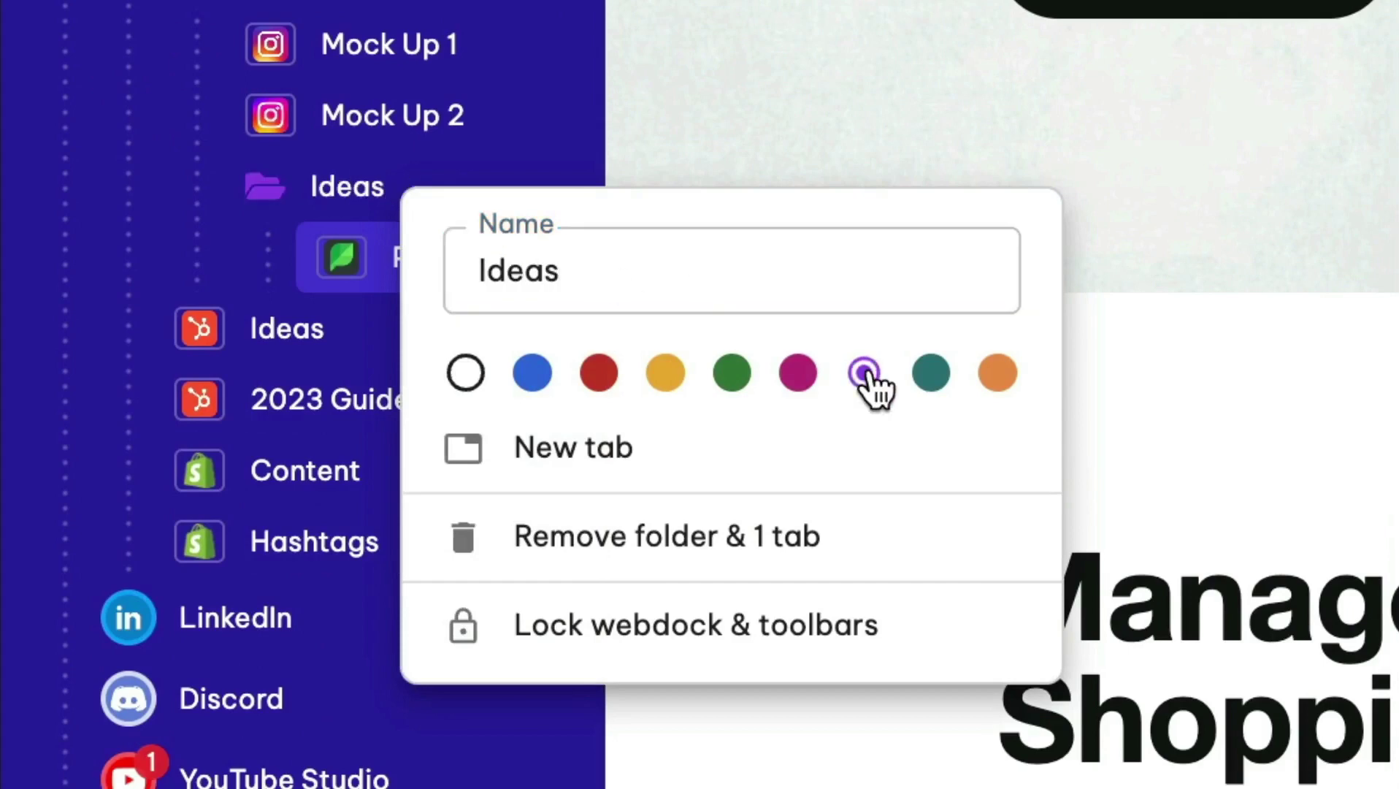
{"action": "left_click", "coordinate": [1097, 379]}
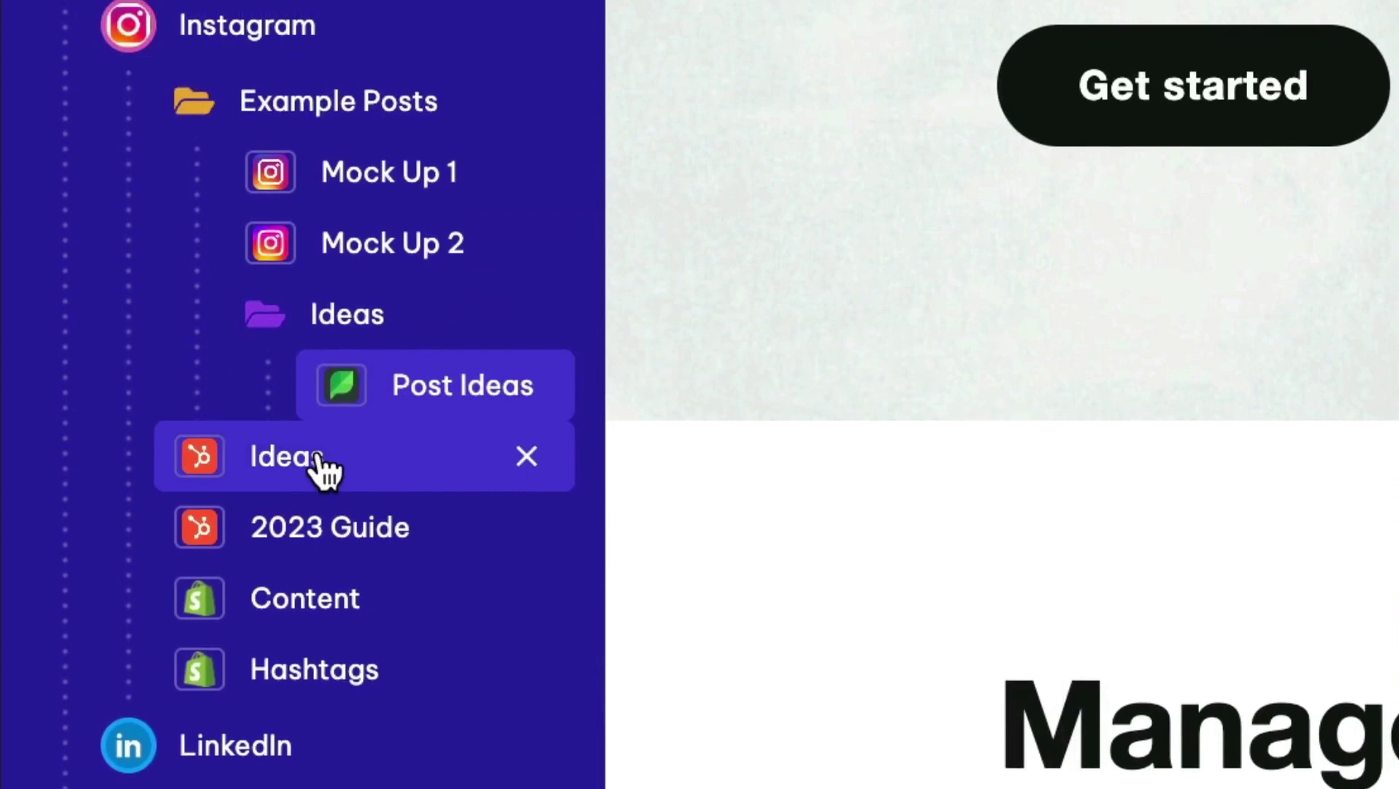
- Rearrange the tabs so the HubSpot Ideas tab sits above TweetDeck in Twitter
{"action": "left_click_drag", "start_coordinate": [322, 467], "coordinate": [553, 421]}
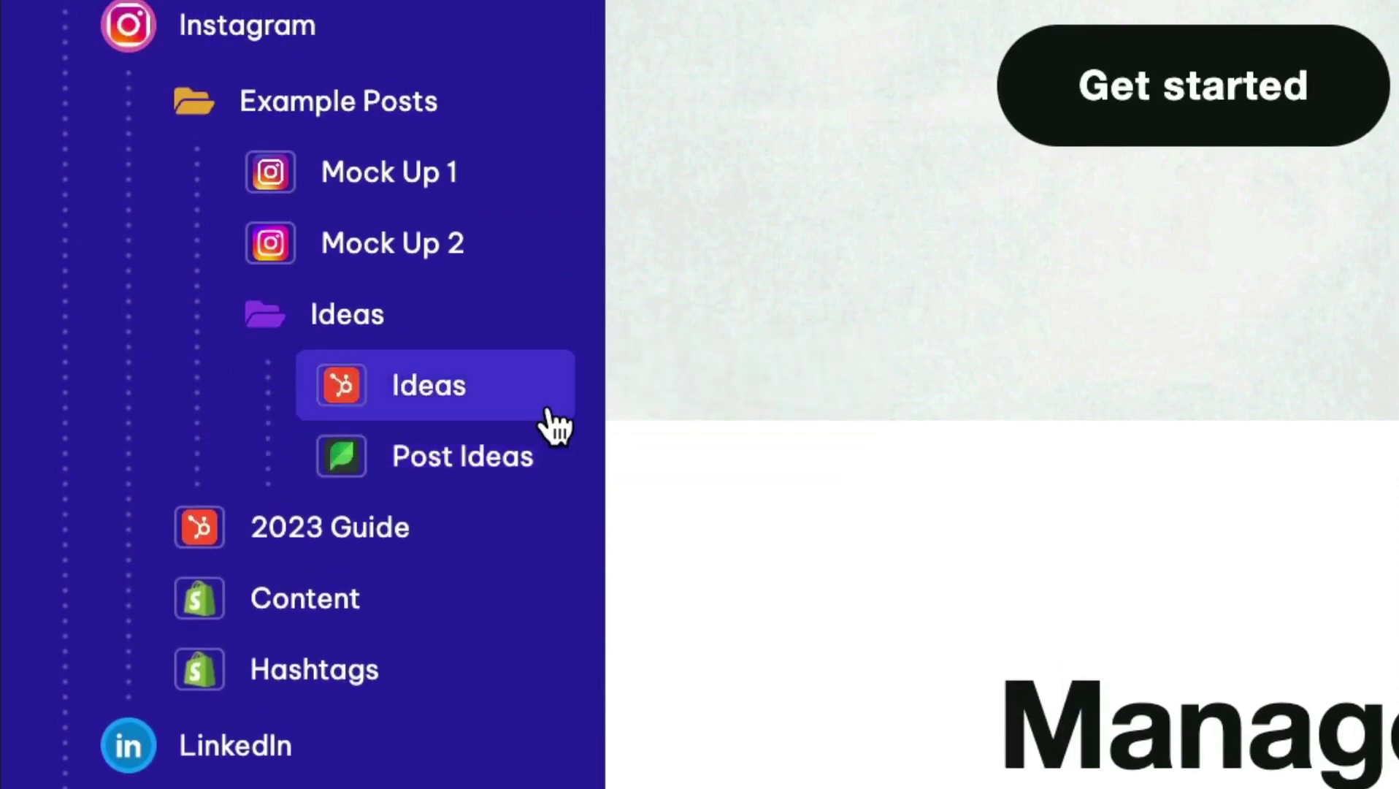
{"action": "mouse_move", "coordinate": [553, 424]}
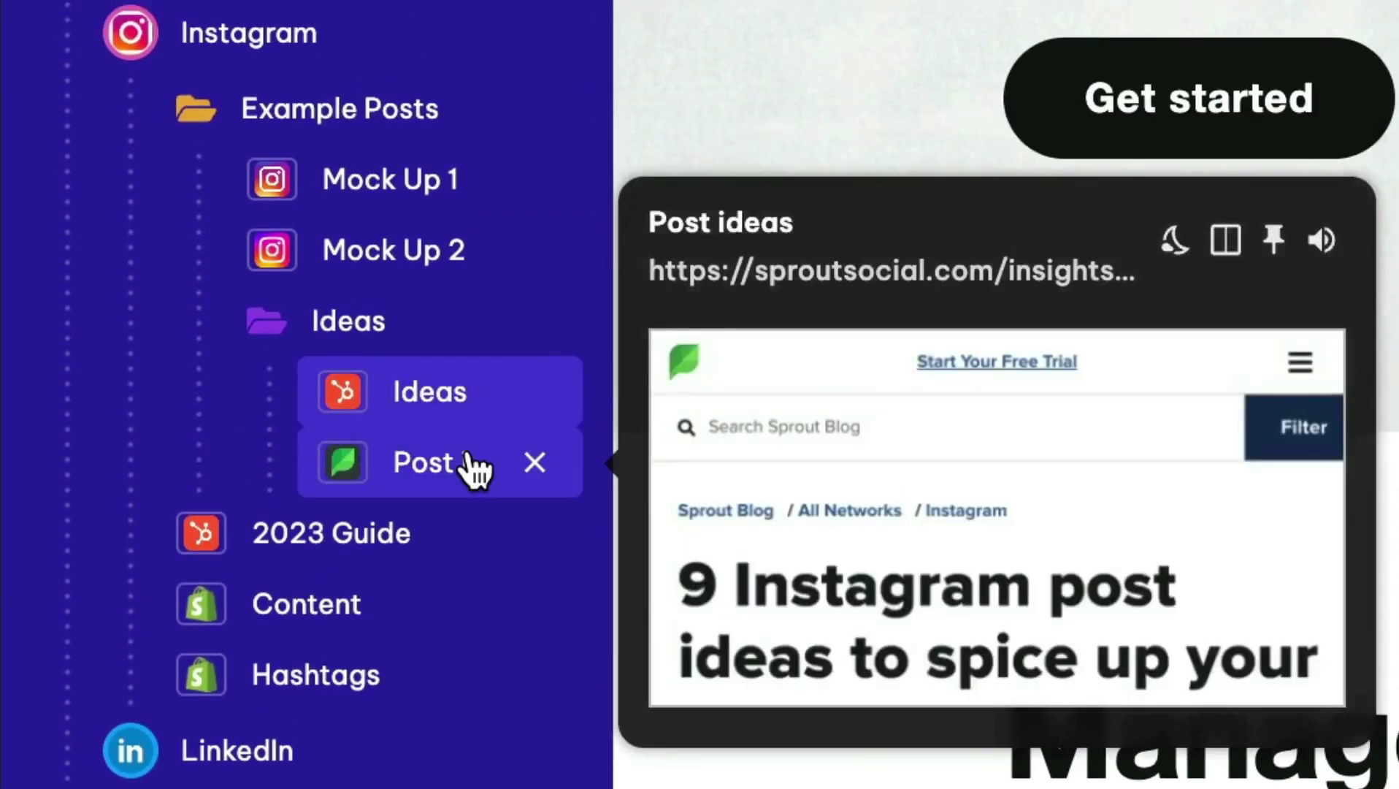
{"action": "left_click_drag", "start_coordinate": [468, 462], "coordinate": [497, 369]}
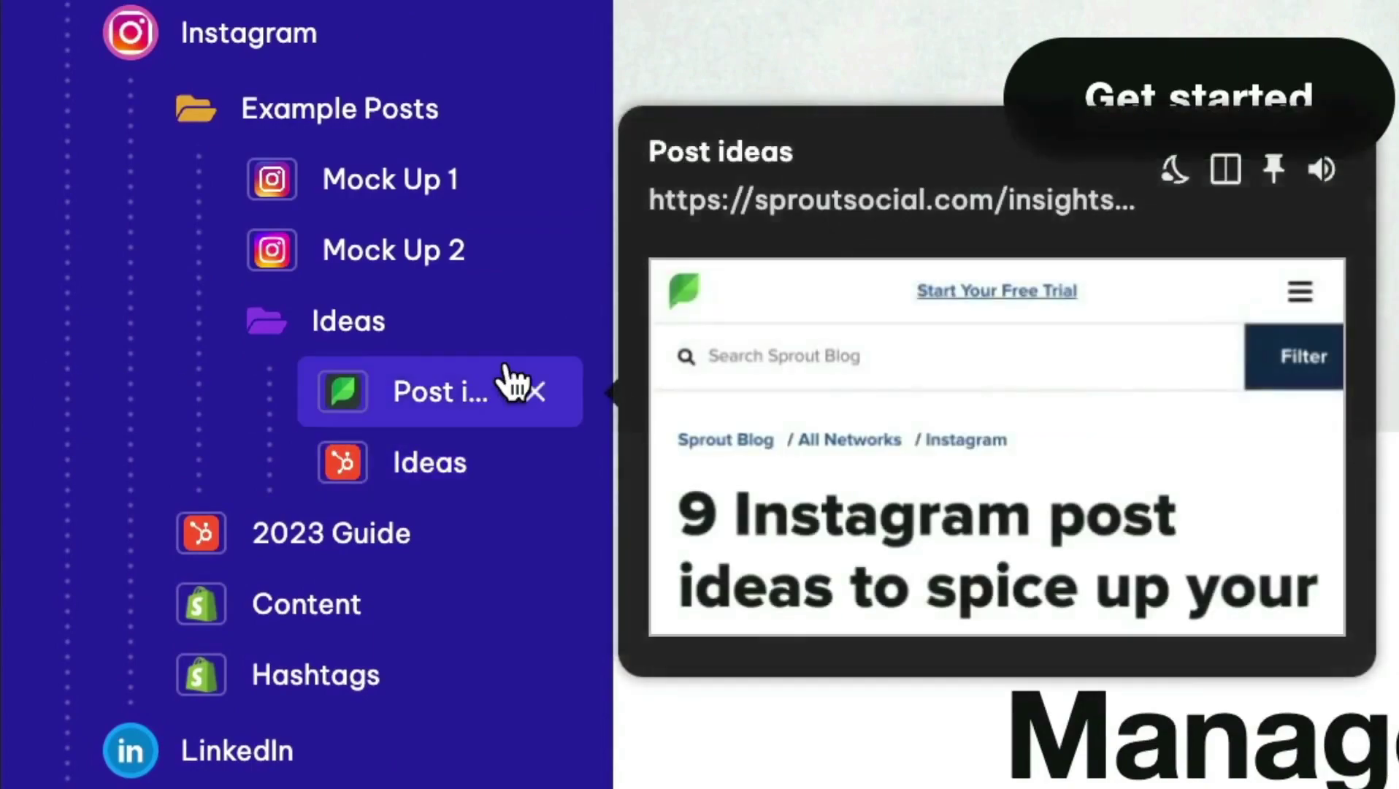
{"action": "mouse_move", "coordinate": [494, 462]}
{"action": "left_click_drag", "start_coordinate": [497, 468], "coordinate": [353, 303]}
{"action": "mouse_move", "coordinate": [353, 301]}
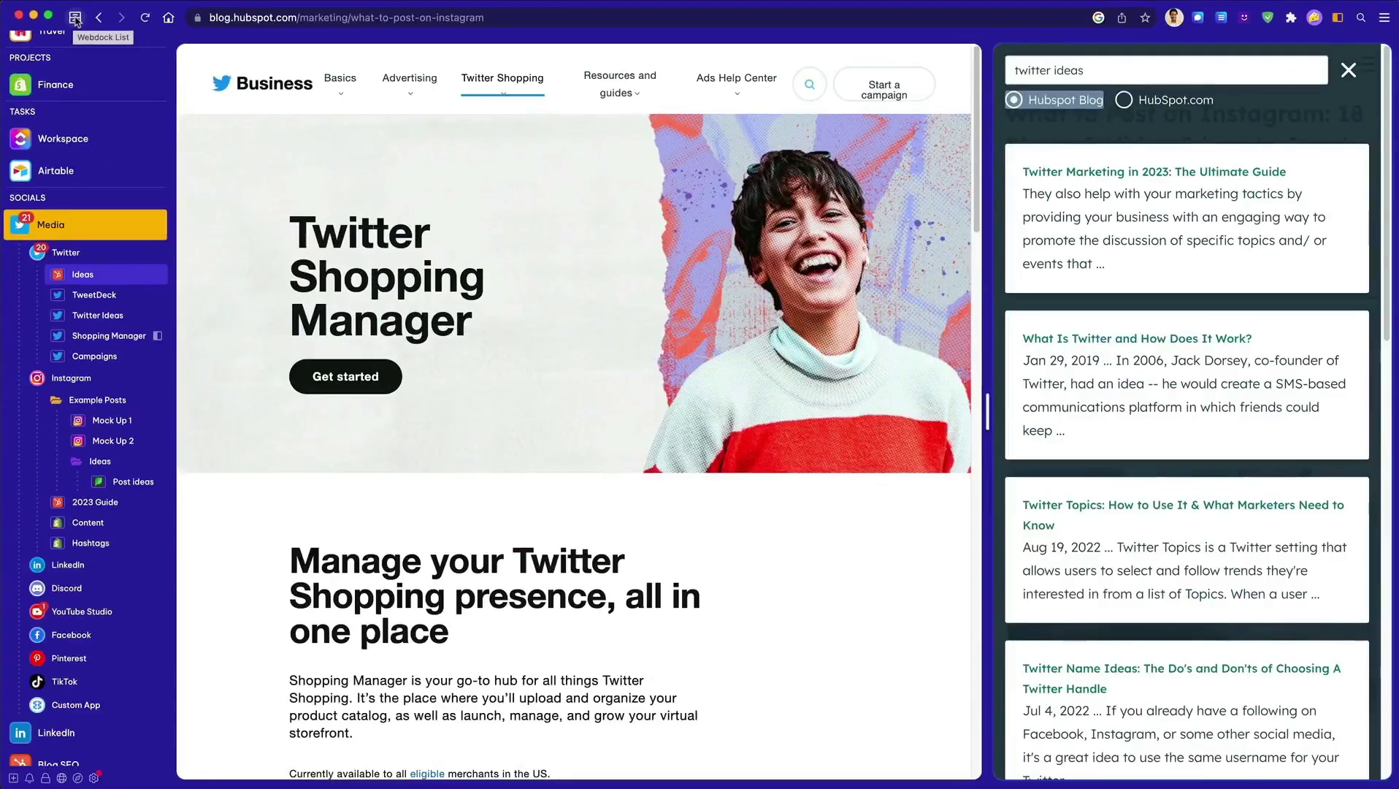
- Drag the Ideas tab into Blog SEO, confirm it in the expanded list, then collapse the webdock to icons
{"action": "left_click", "coordinate": [75, 19]}
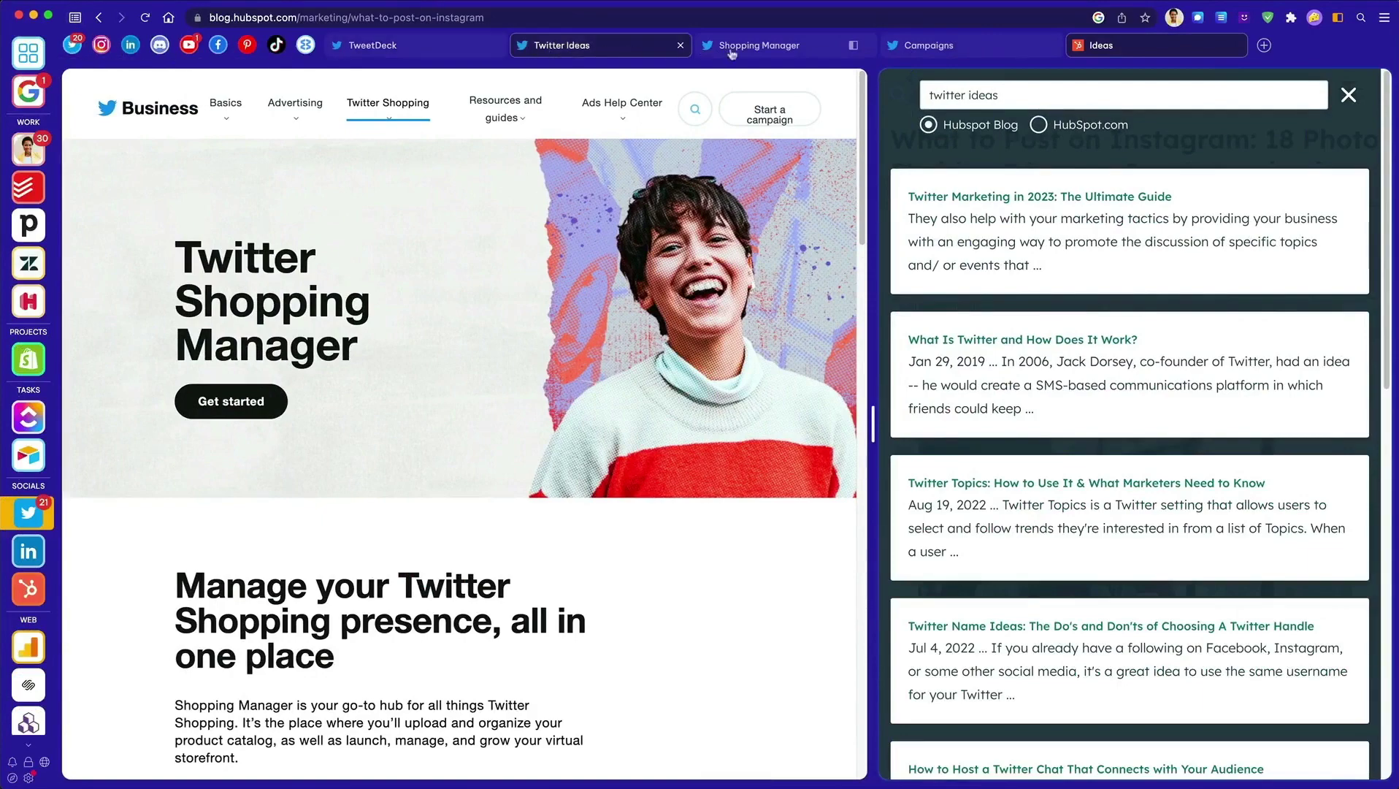
{"action": "left_click_drag", "start_coordinate": [1203, 46], "coordinate": [117, 549]}
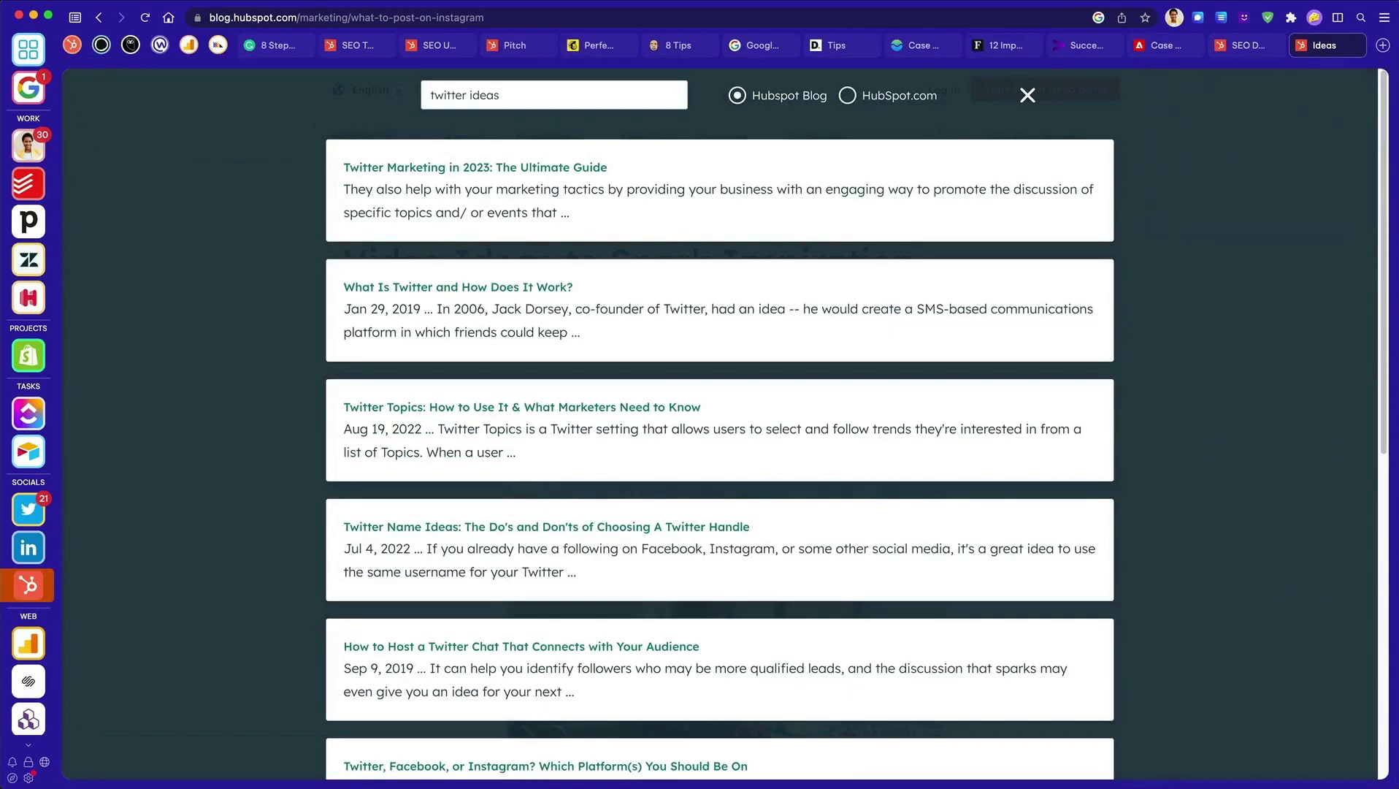
{"action": "left_click", "coordinate": [75, 18]}
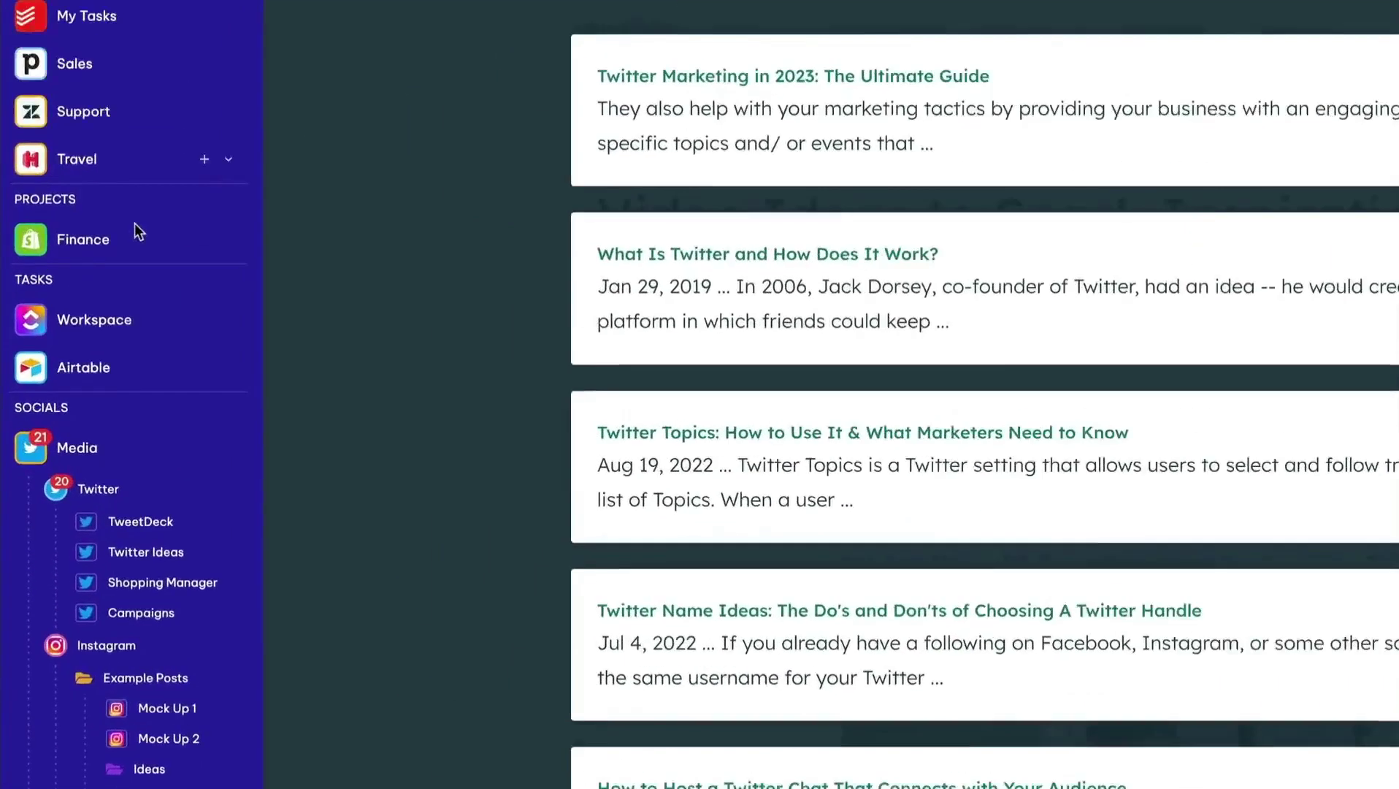
{"action": "scroll", "coordinate": [92, 241], "scroll_direction": "down", "scroll_amount": 5}
{"action": "scroll", "coordinate": [183, 212], "scroll_direction": "down", "scroll_amount": 8}
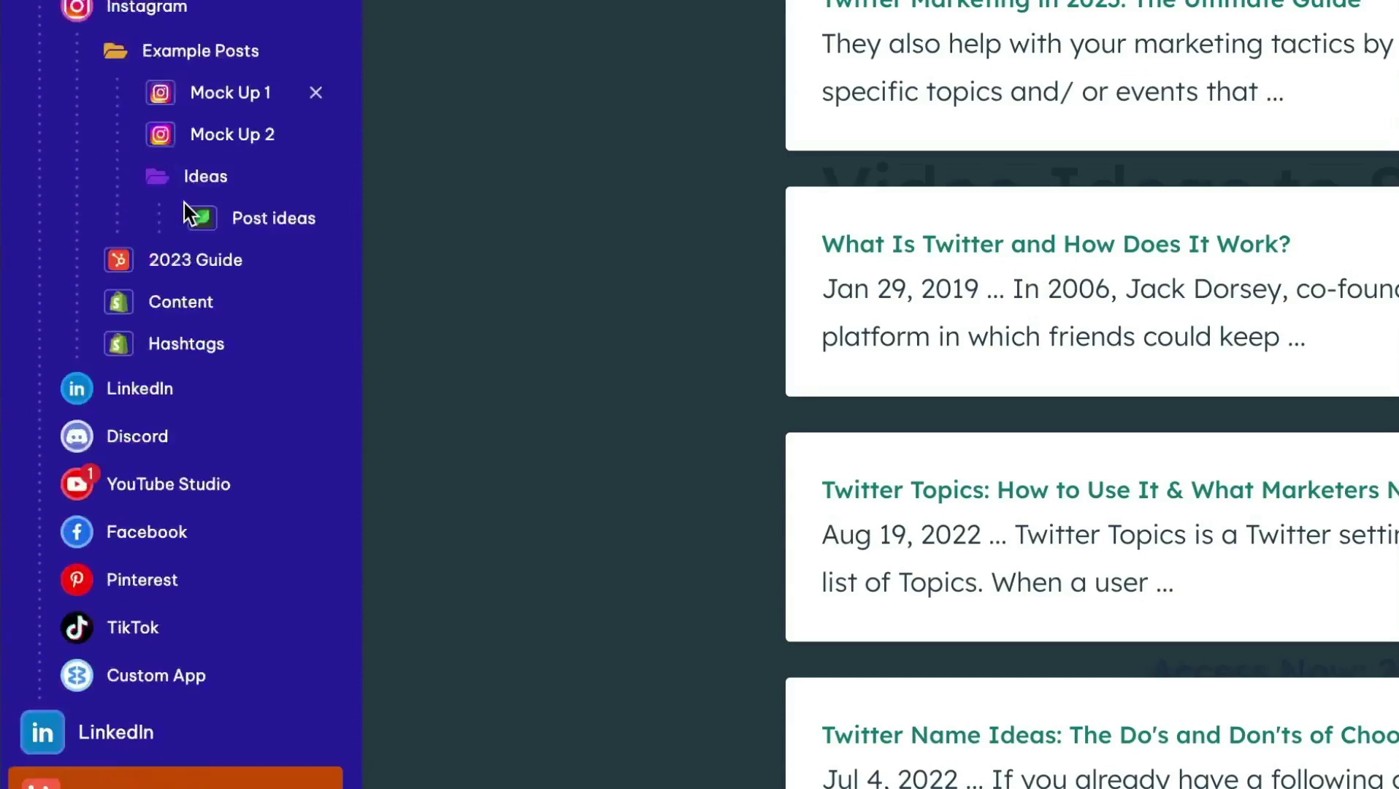
{"action": "left_click", "coordinate": [317, 301]}
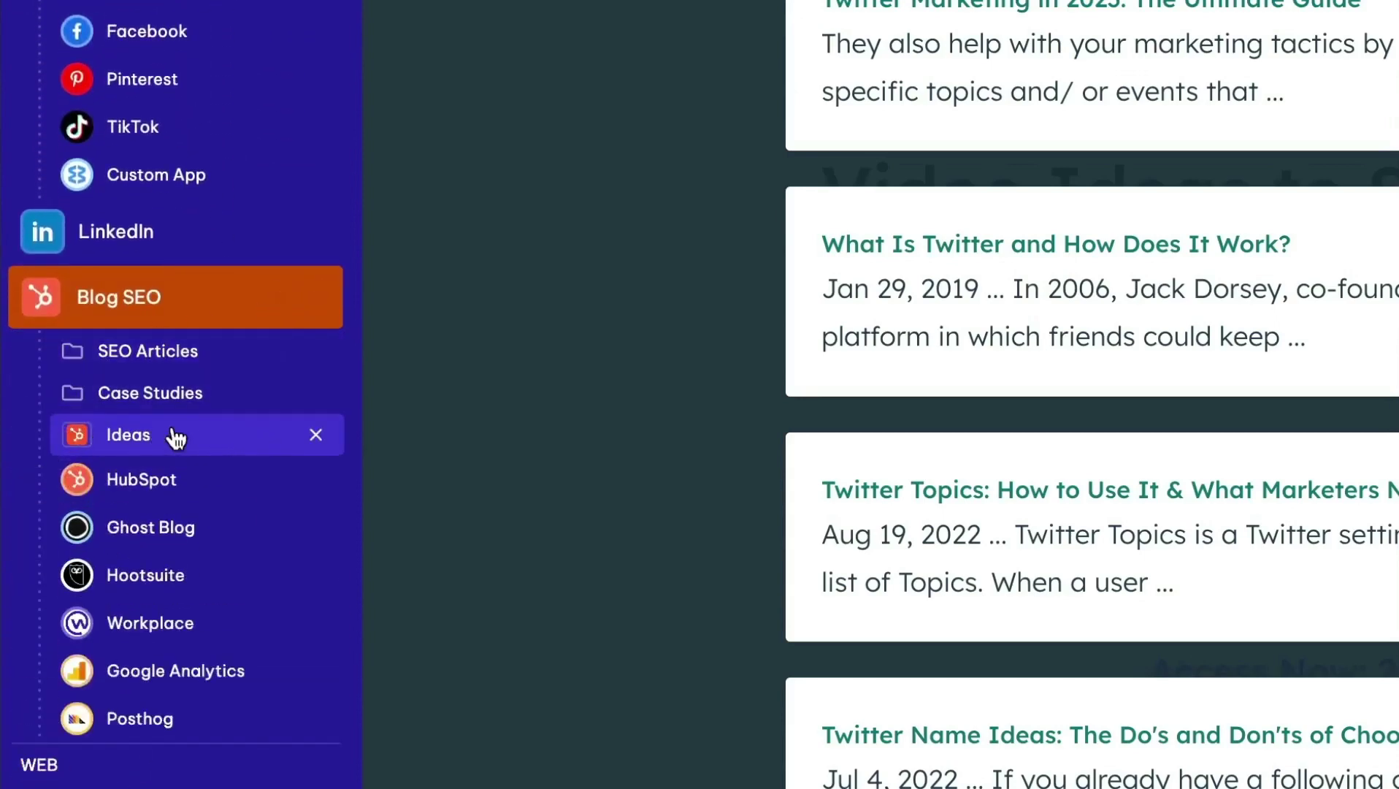
{"action": "mouse_move", "coordinate": [140, 438]}
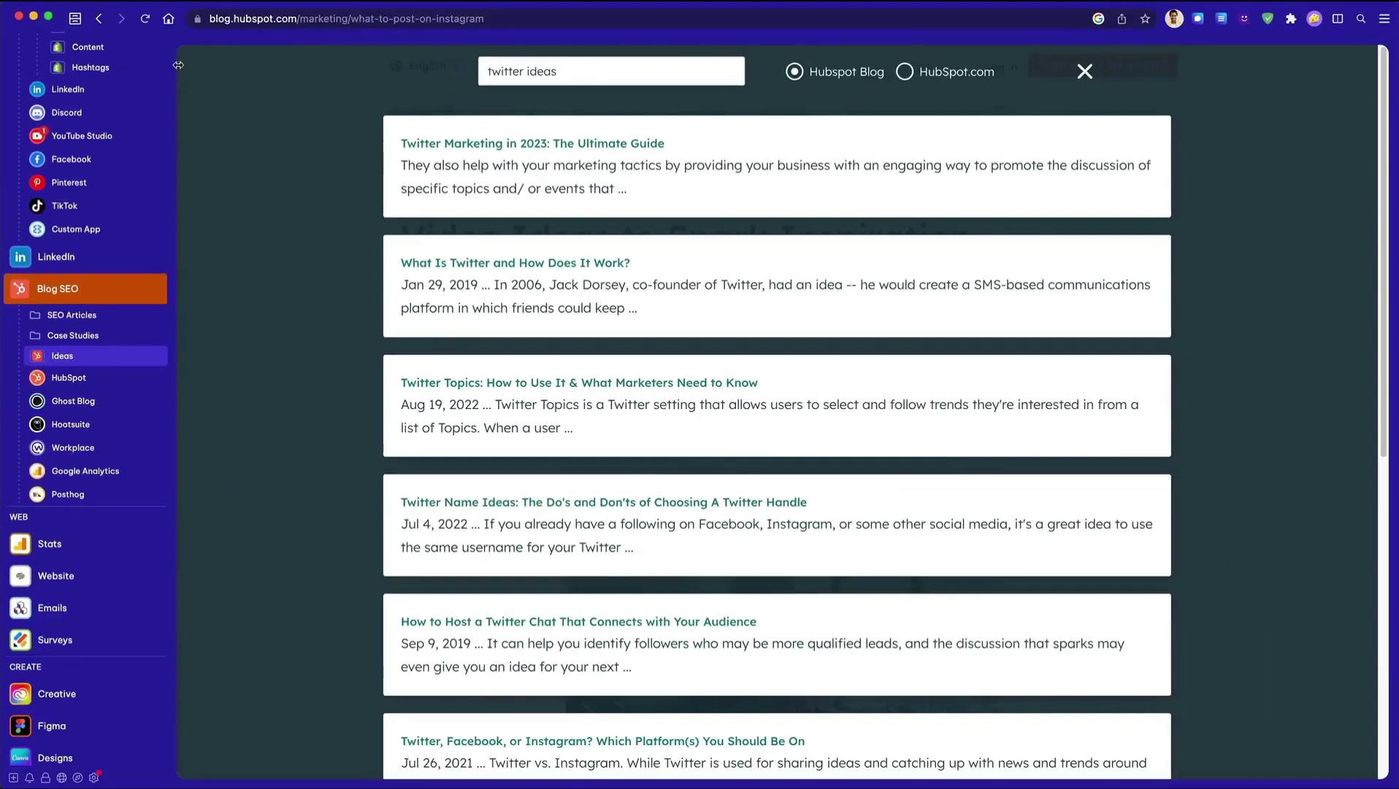
{"action": "left_click_drag", "start_coordinate": [178, 65], "coordinate": [152, 65]}
{"action": "left_click", "coordinate": [74, 19]}
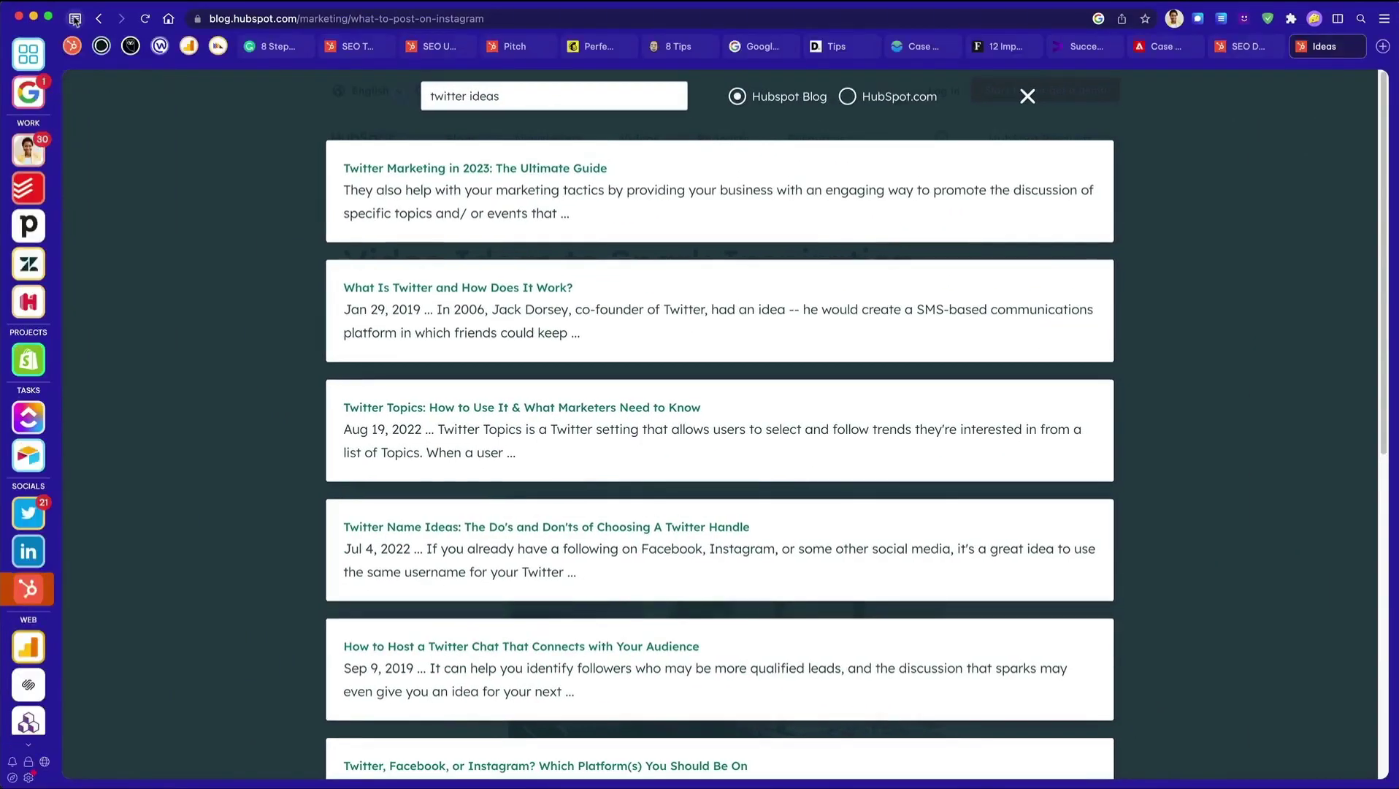
- Search 'ideas' in the command bar and switch to the Twitter Ideas tab
{"action": "left_click", "coordinate": [1361, 19]}
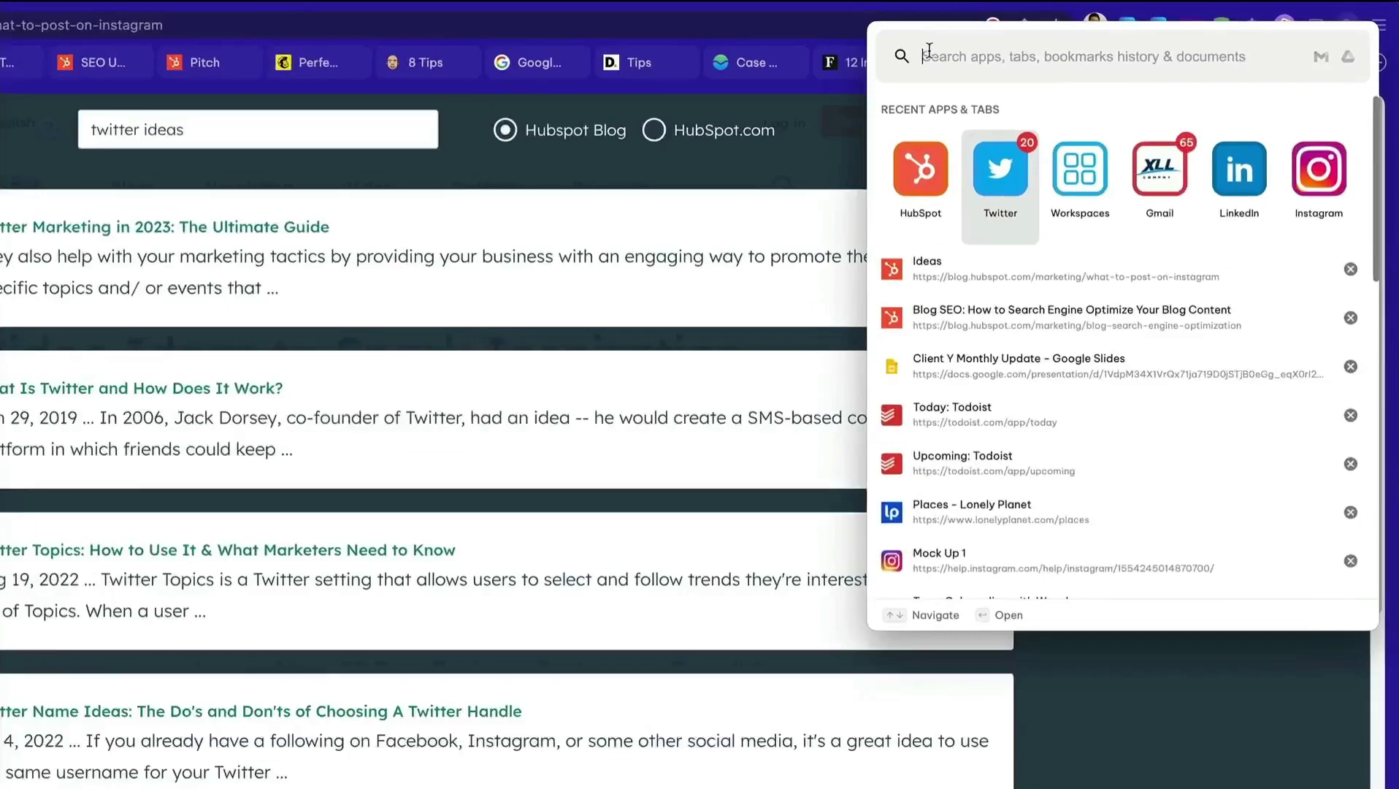
{"action": "type", "text": "ideas"}
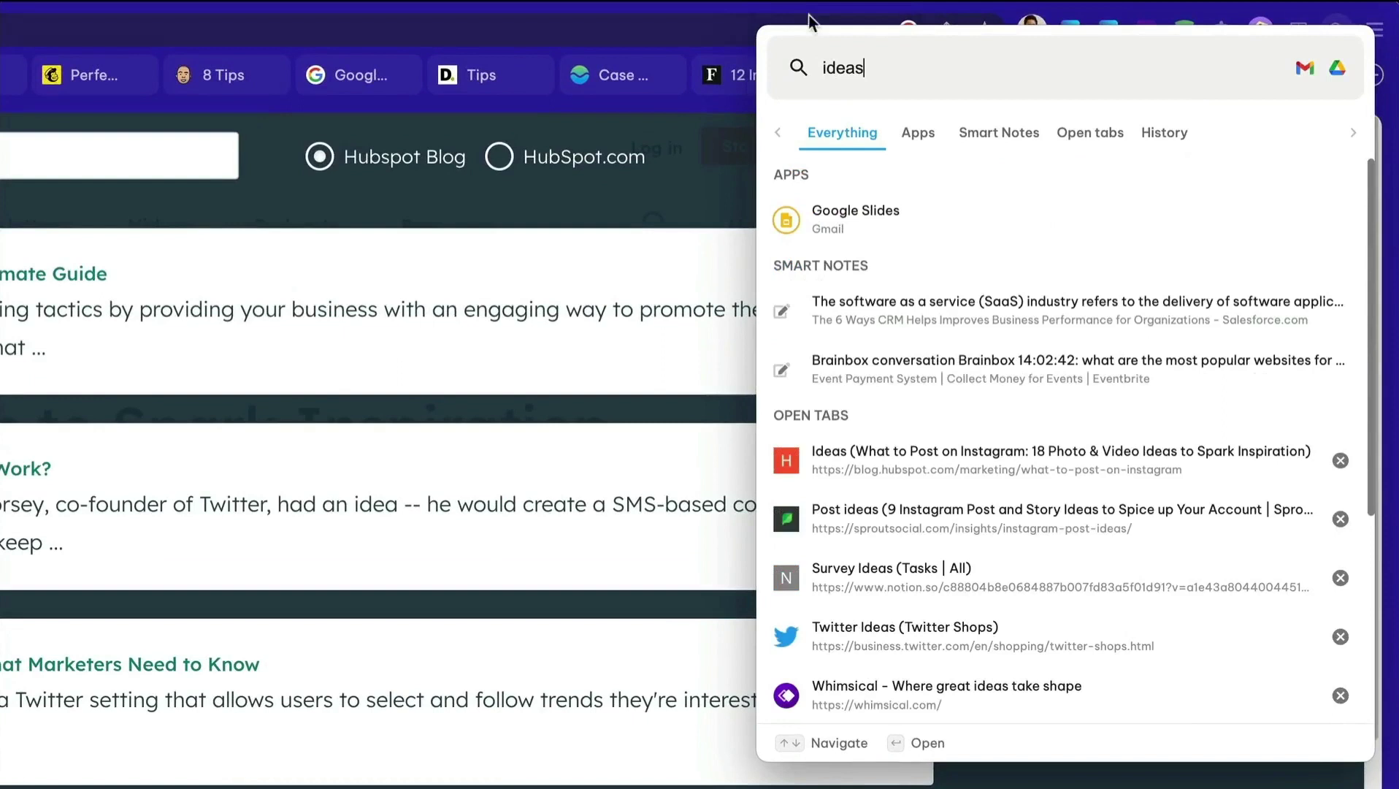
{"action": "scroll", "coordinate": [880, 245], "scroll_direction": "down", "scroll_amount": 5}
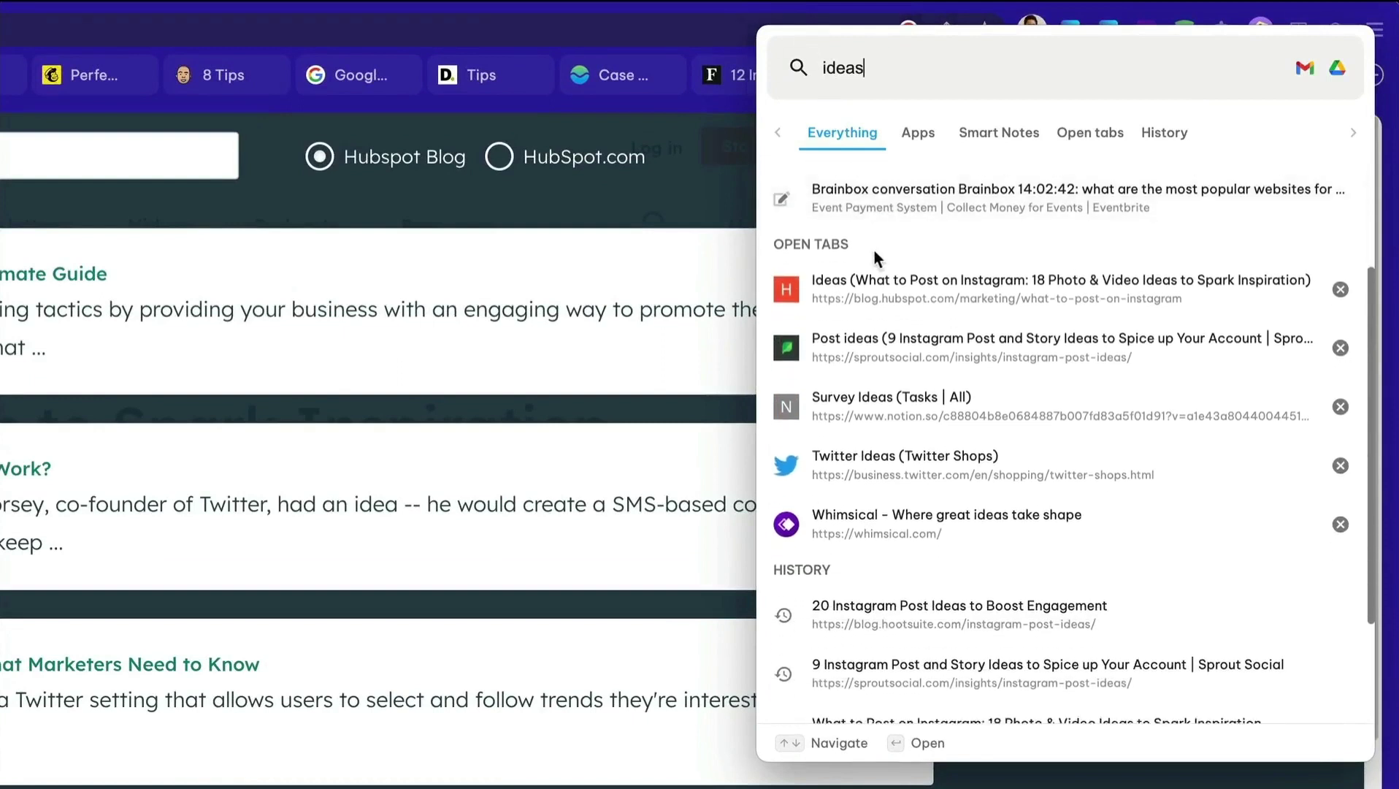
{"action": "left_click", "coordinate": [873, 465]}
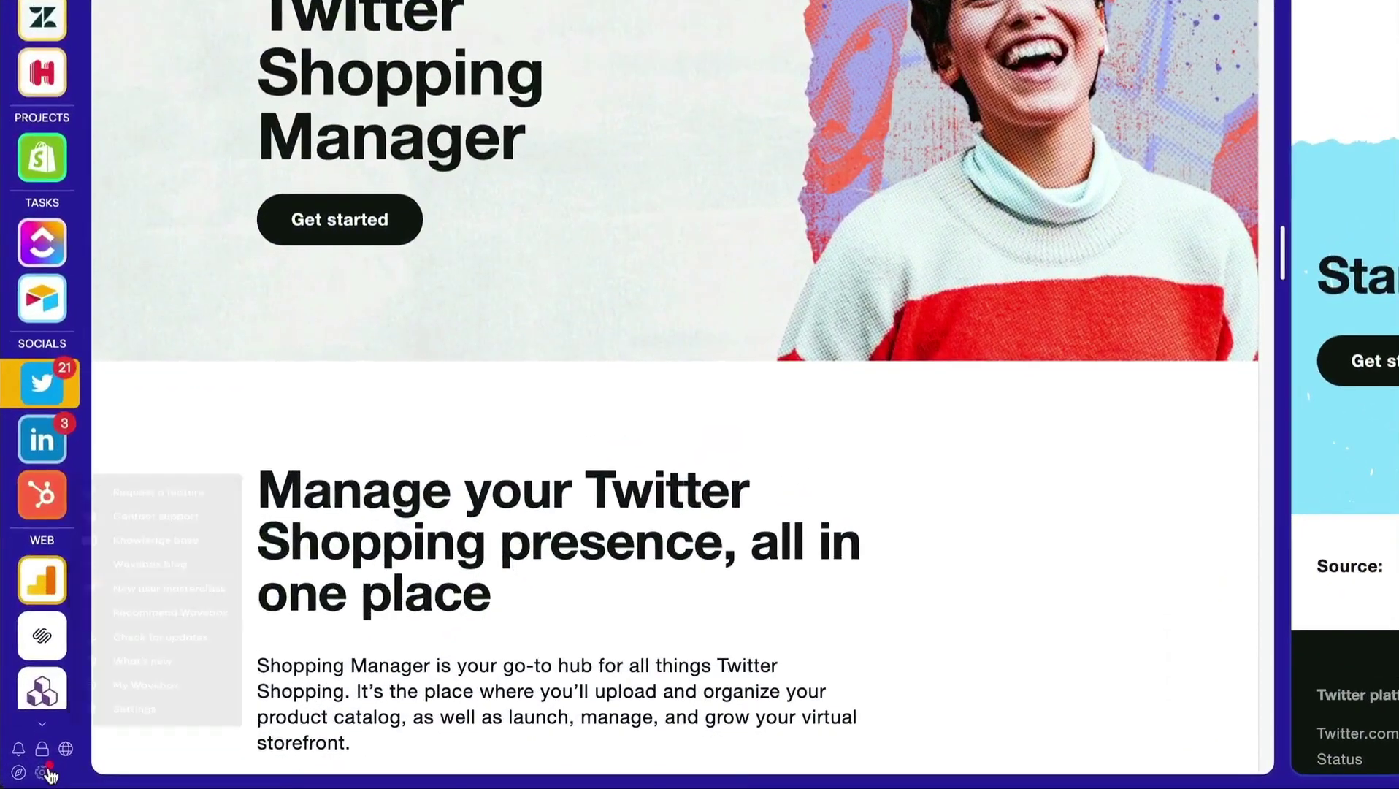
- Open Wavebox Settings and scroll down to the Appearance › Webdock options
{"action": "left_click", "coordinate": [29, 778]}
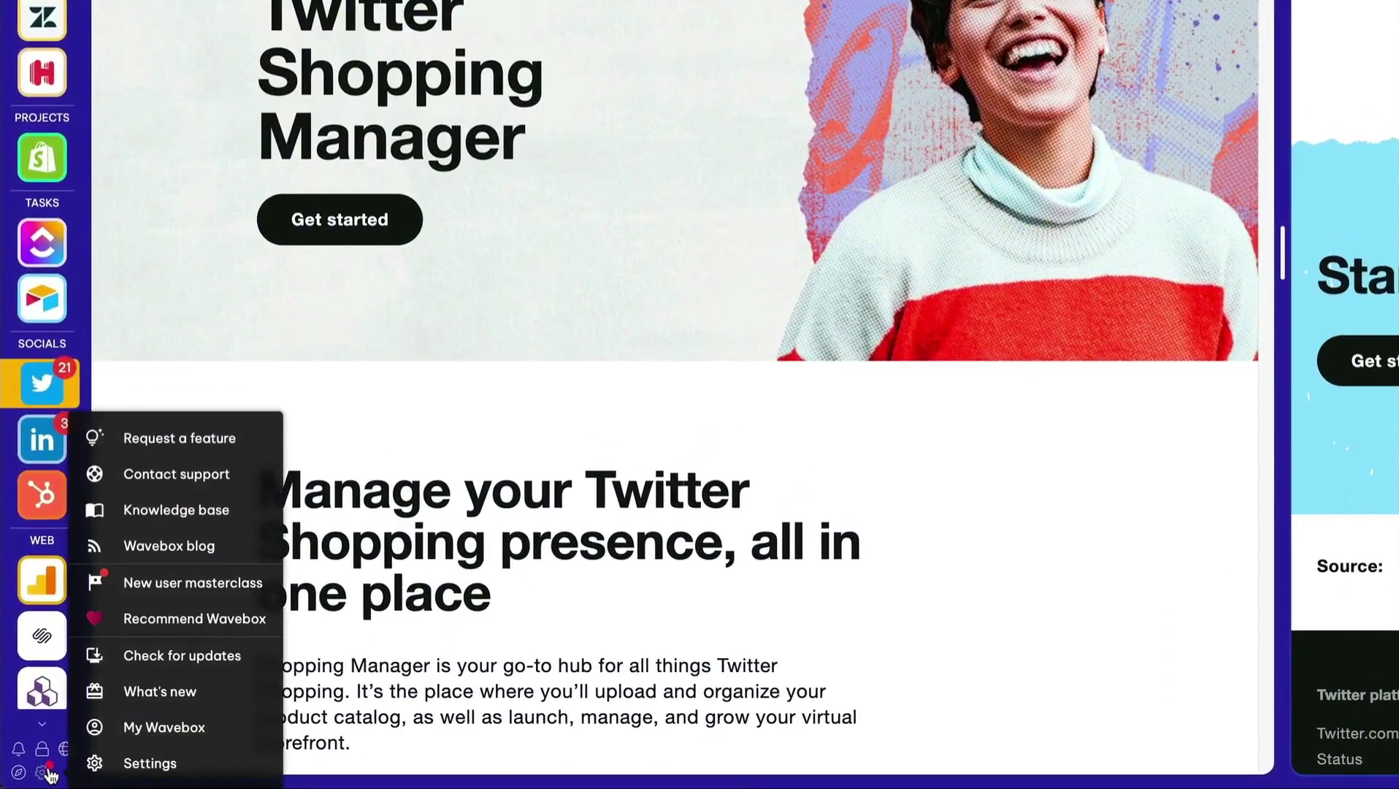
{"action": "left_click", "coordinate": [149, 763]}
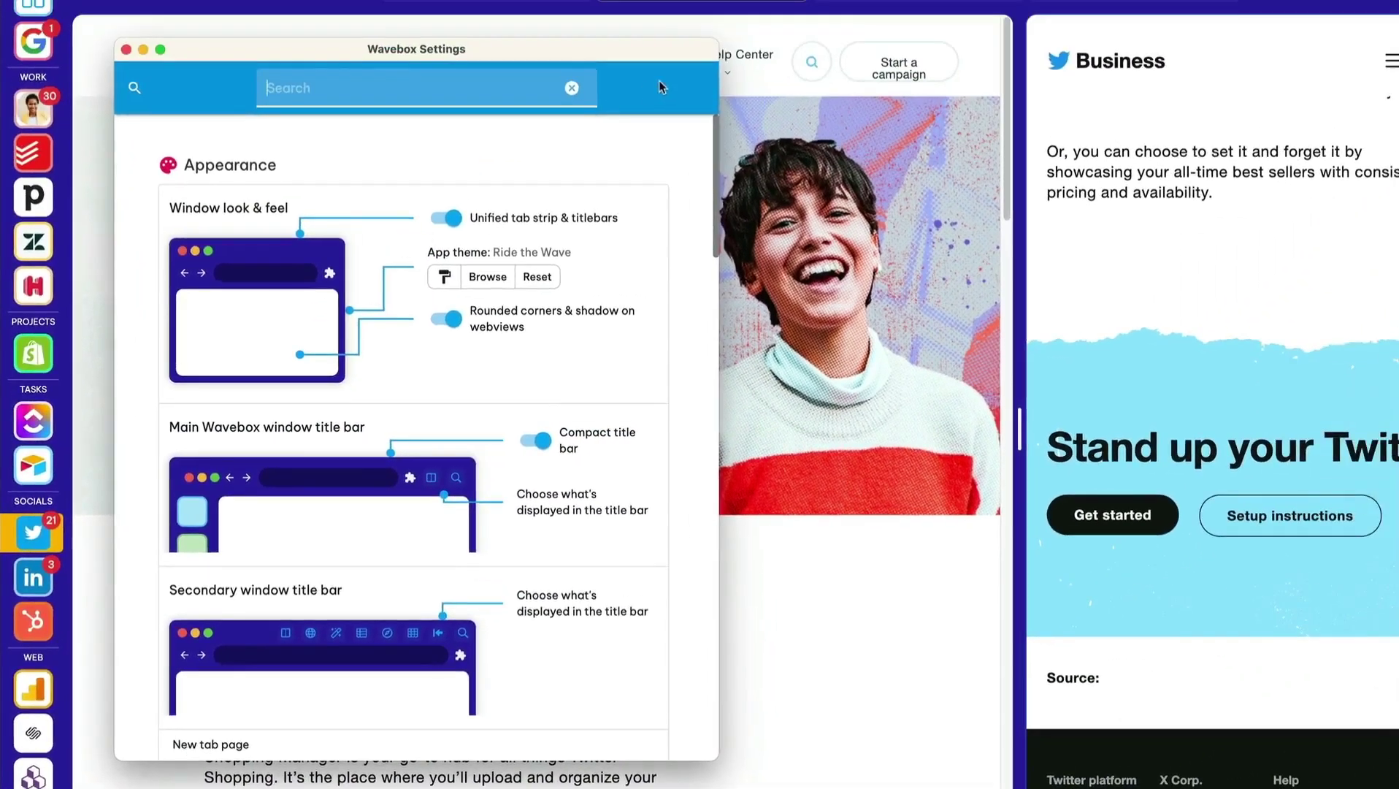
{"action": "scroll", "coordinate": [671, 147], "scroll_direction": "down", "scroll_amount": 20}
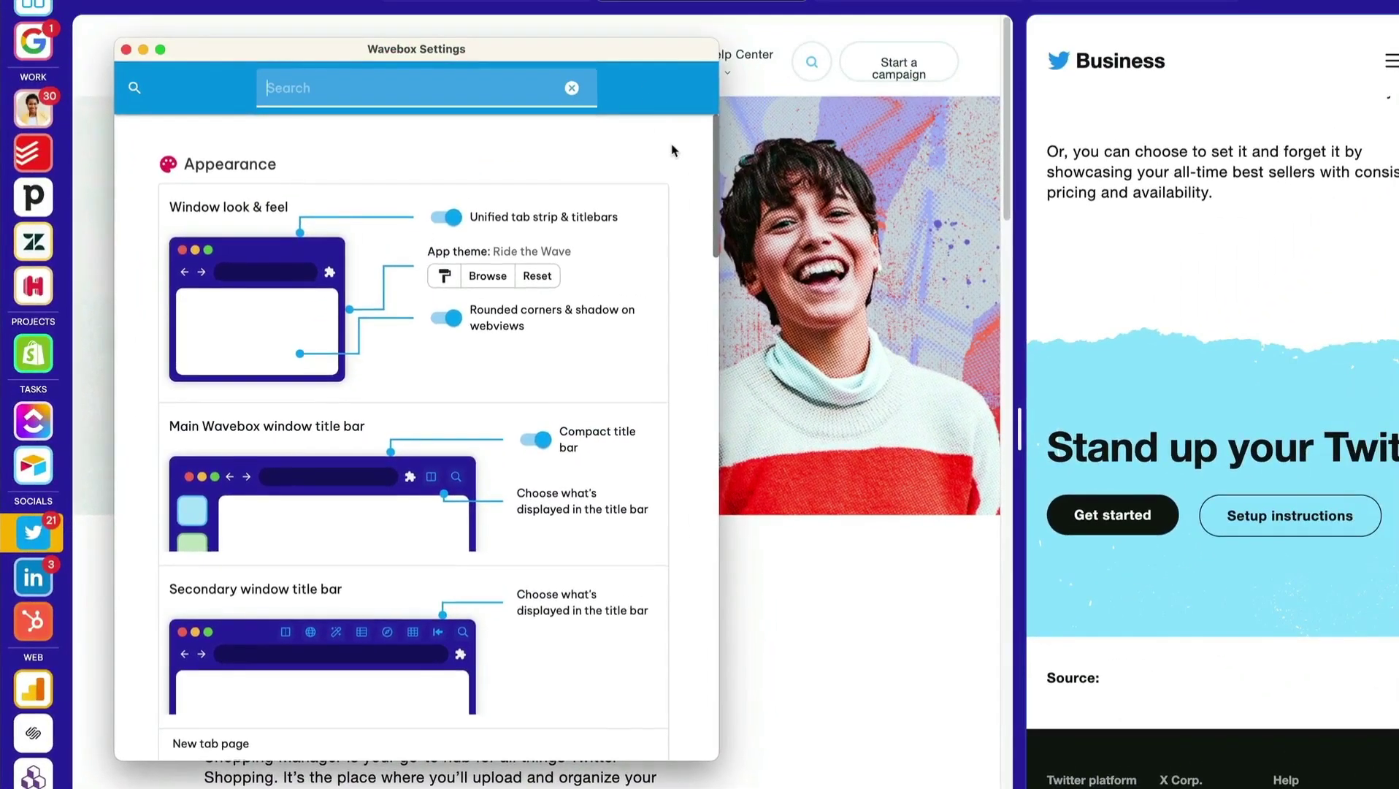
{"action": "scroll", "coordinate": [672, 149], "scroll_direction": "down", "scroll_amount": 6}
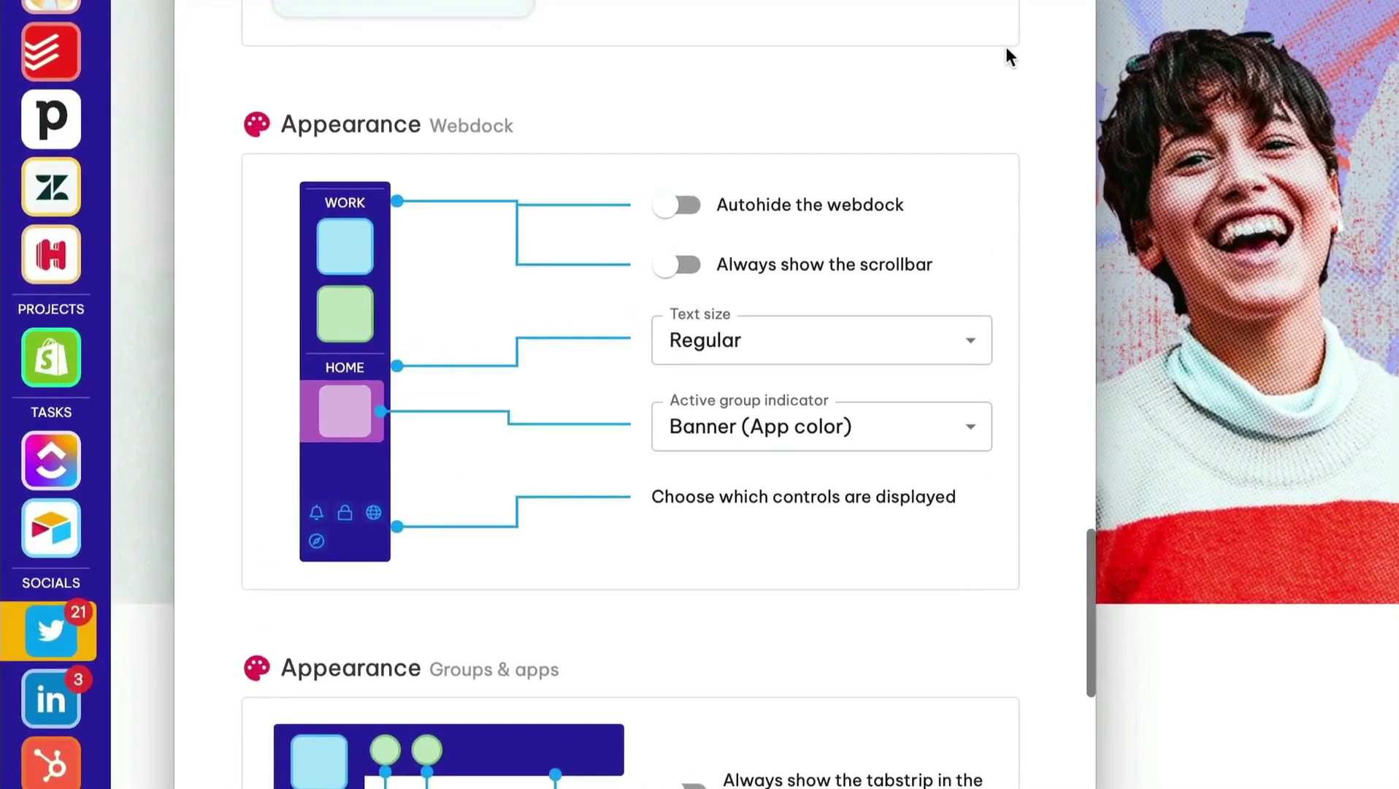
- Toggle 'Autohide the webdock' on and back off, then switch on 'Always show the scrollbar'
{"action": "left_click", "coordinate": [692, 210]}
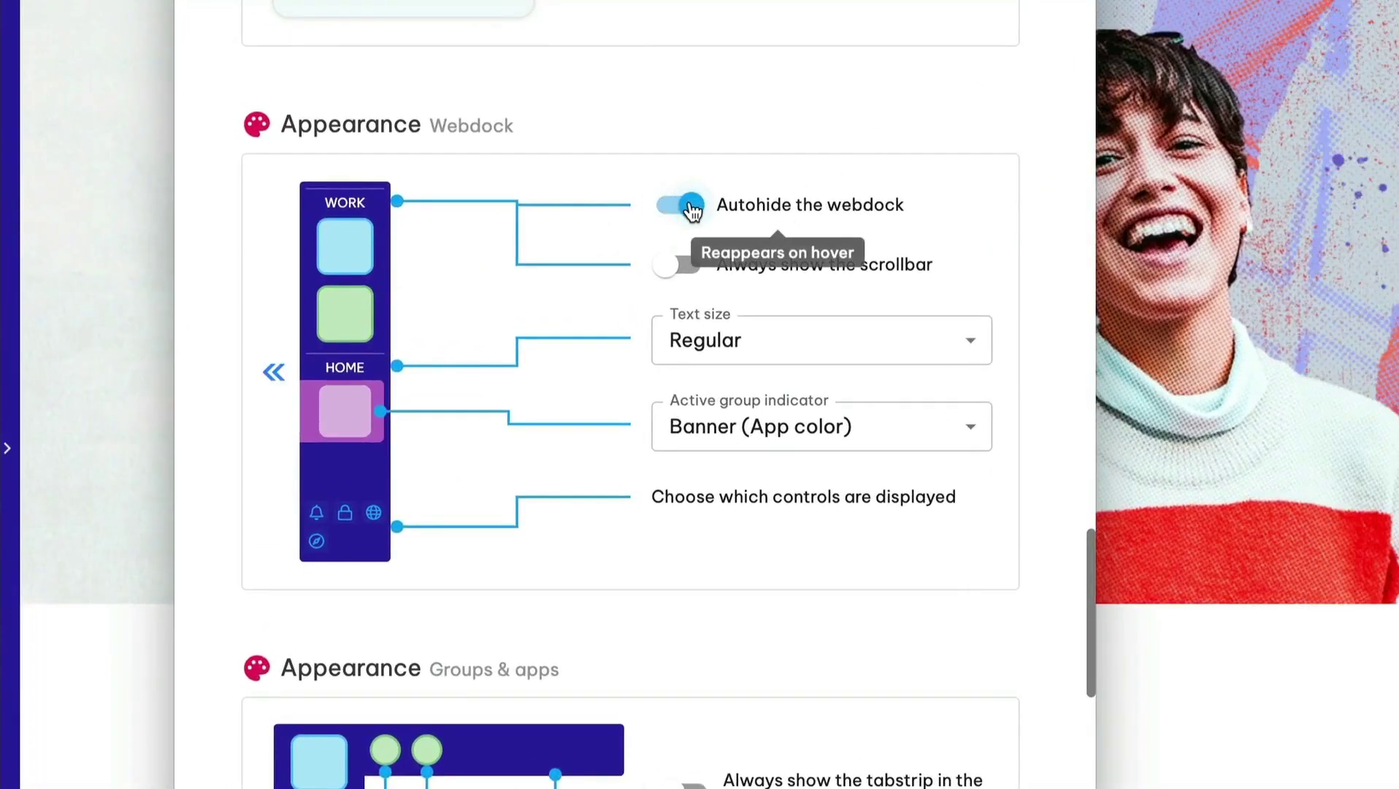
{"action": "left_click", "coordinate": [672, 211]}
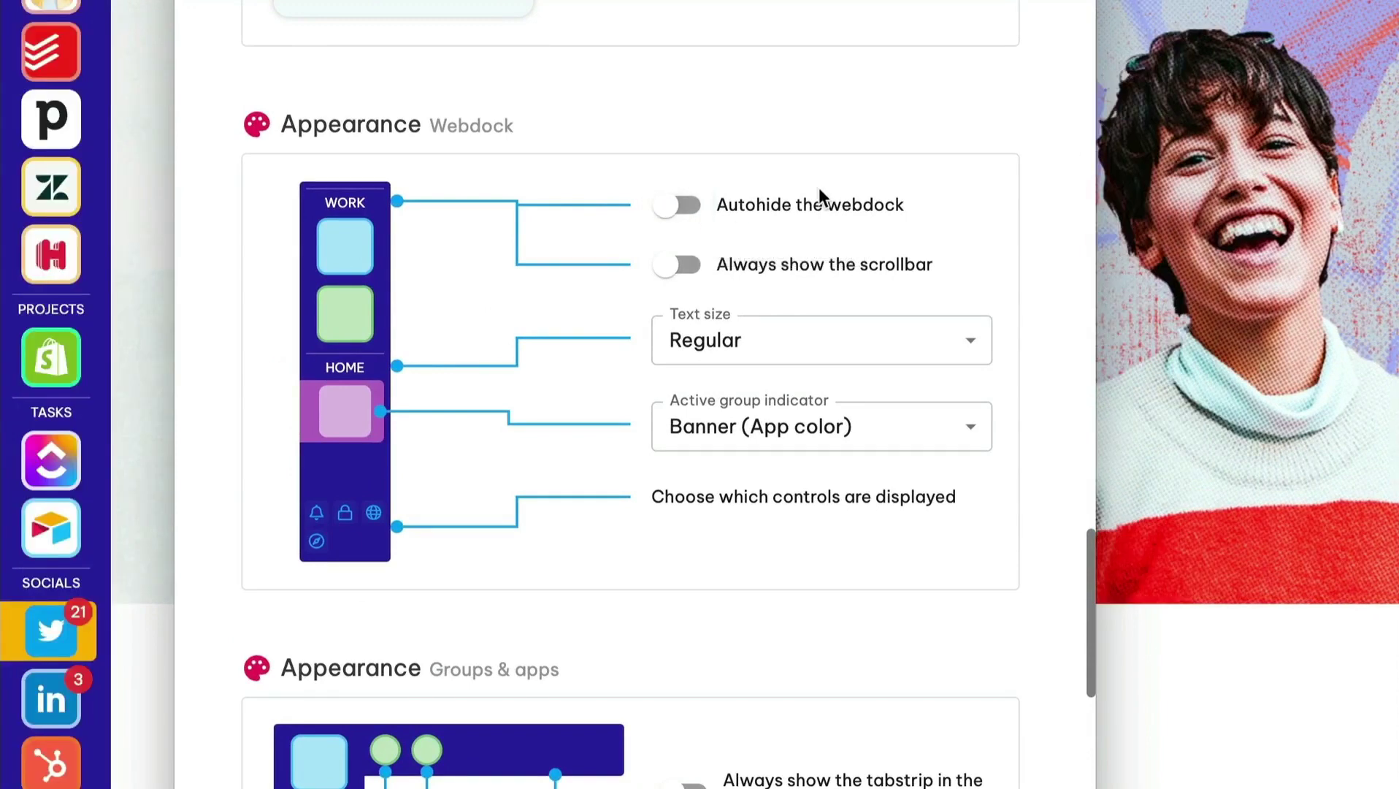
{"action": "left_click", "coordinate": [695, 272]}
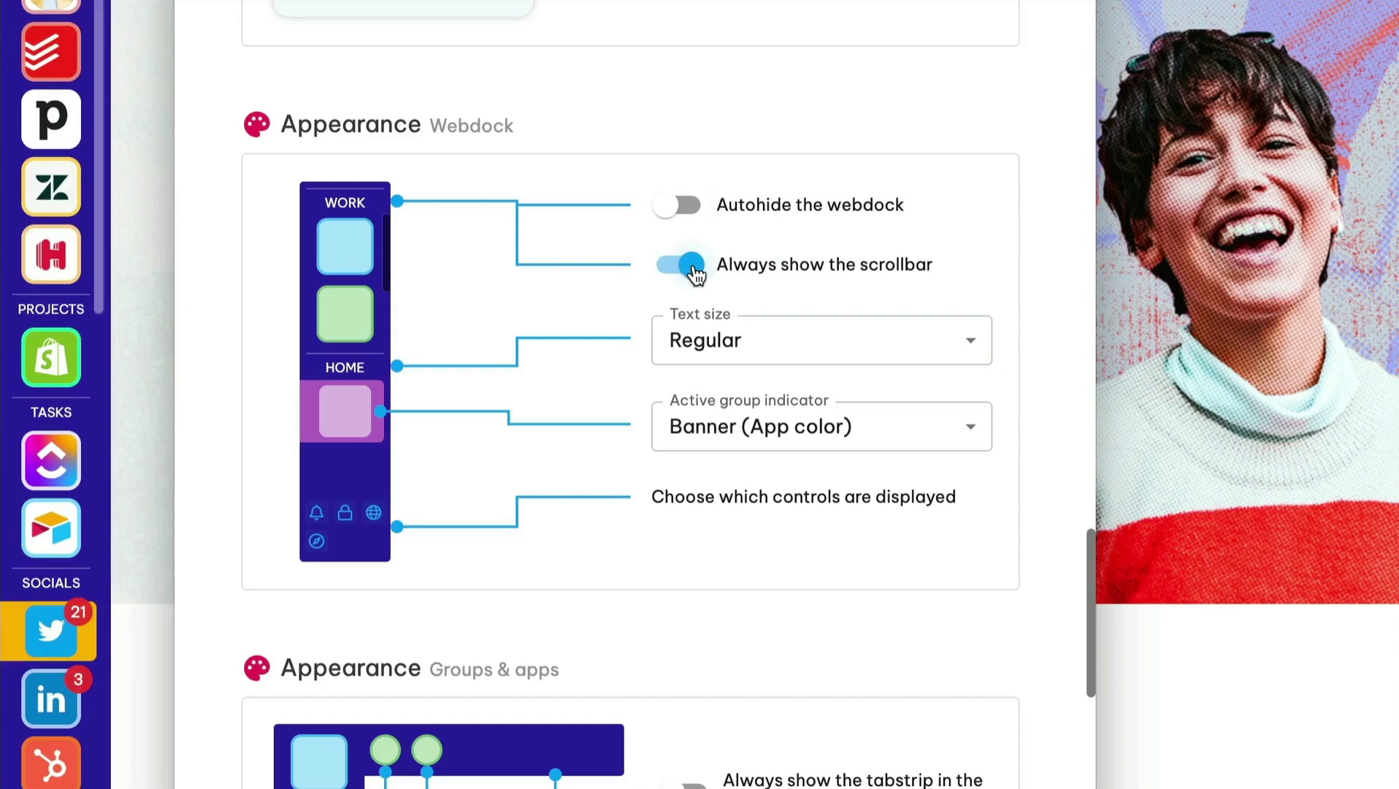
{"action": "left_click", "coordinate": [695, 272]}
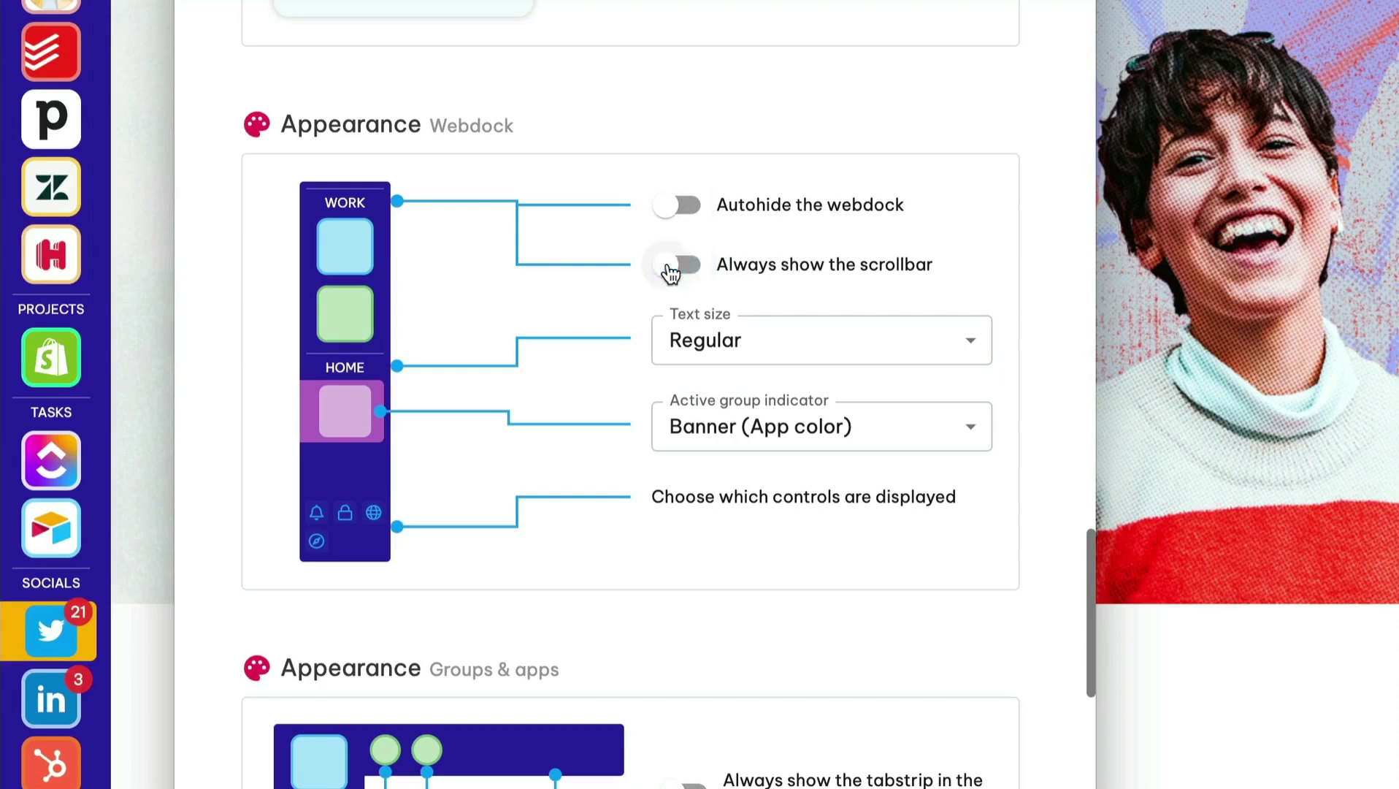
{"action": "left_click", "coordinate": [767, 350]}
{"action": "left_click", "coordinate": [760, 481]}
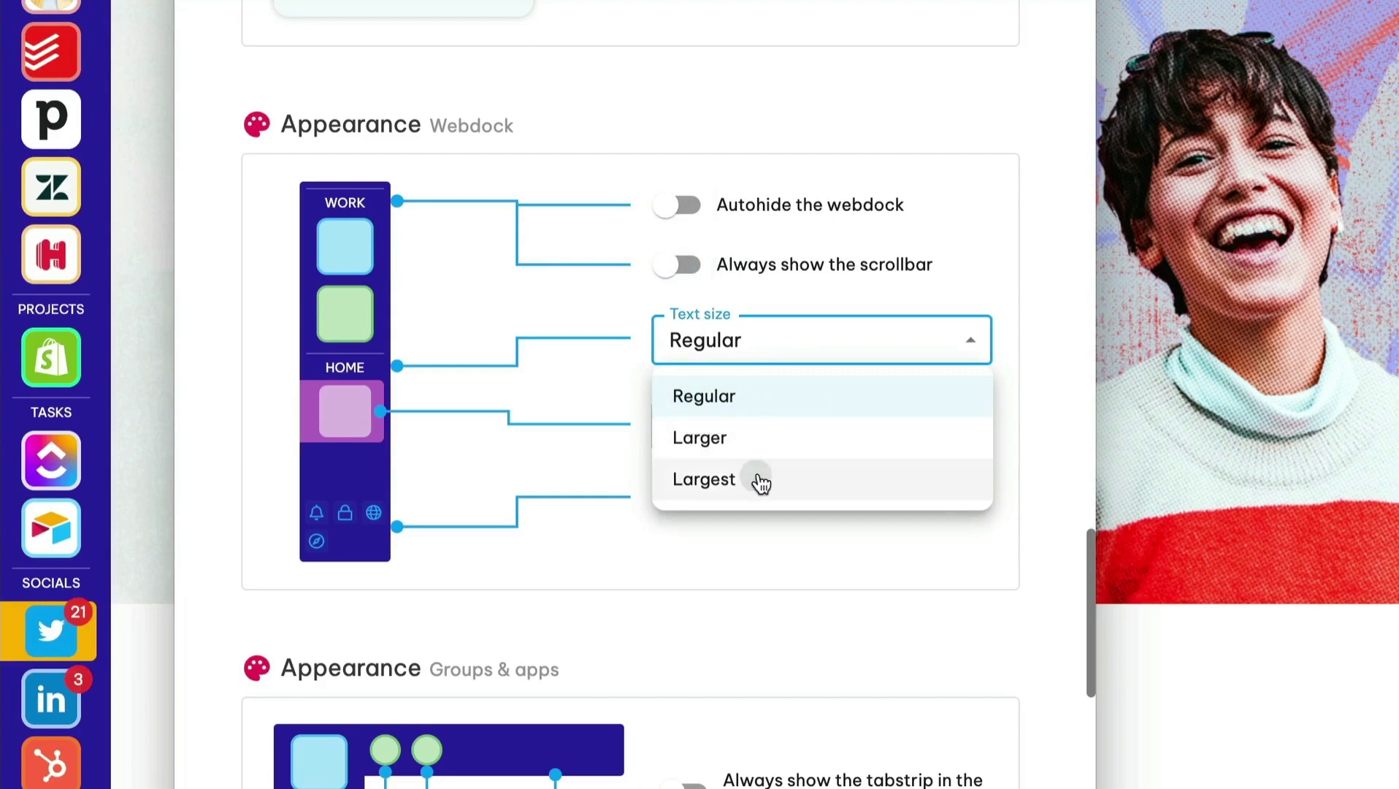
{"action": "left_click", "coordinate": [763, 348]}
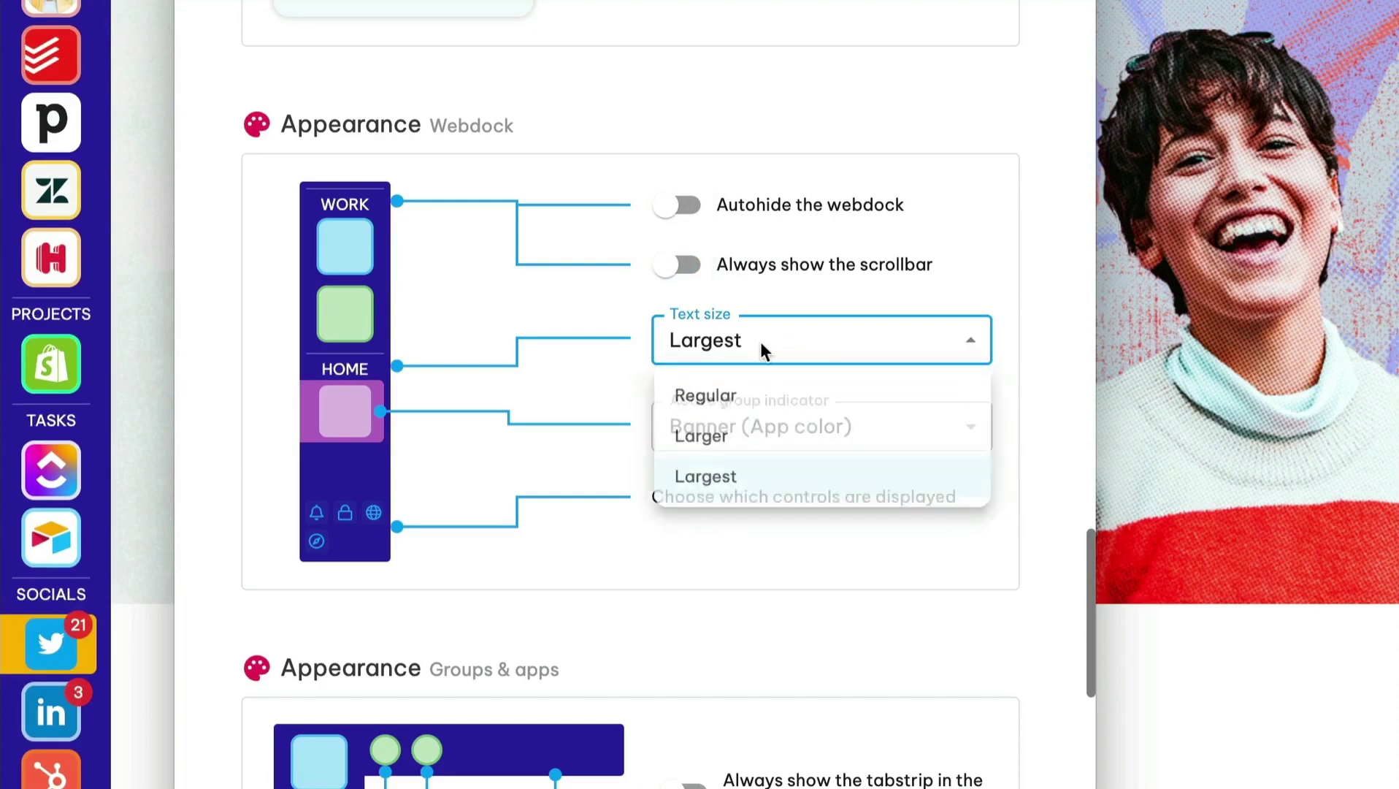
{"action": "left_click", "coordinate": [753, 398]}
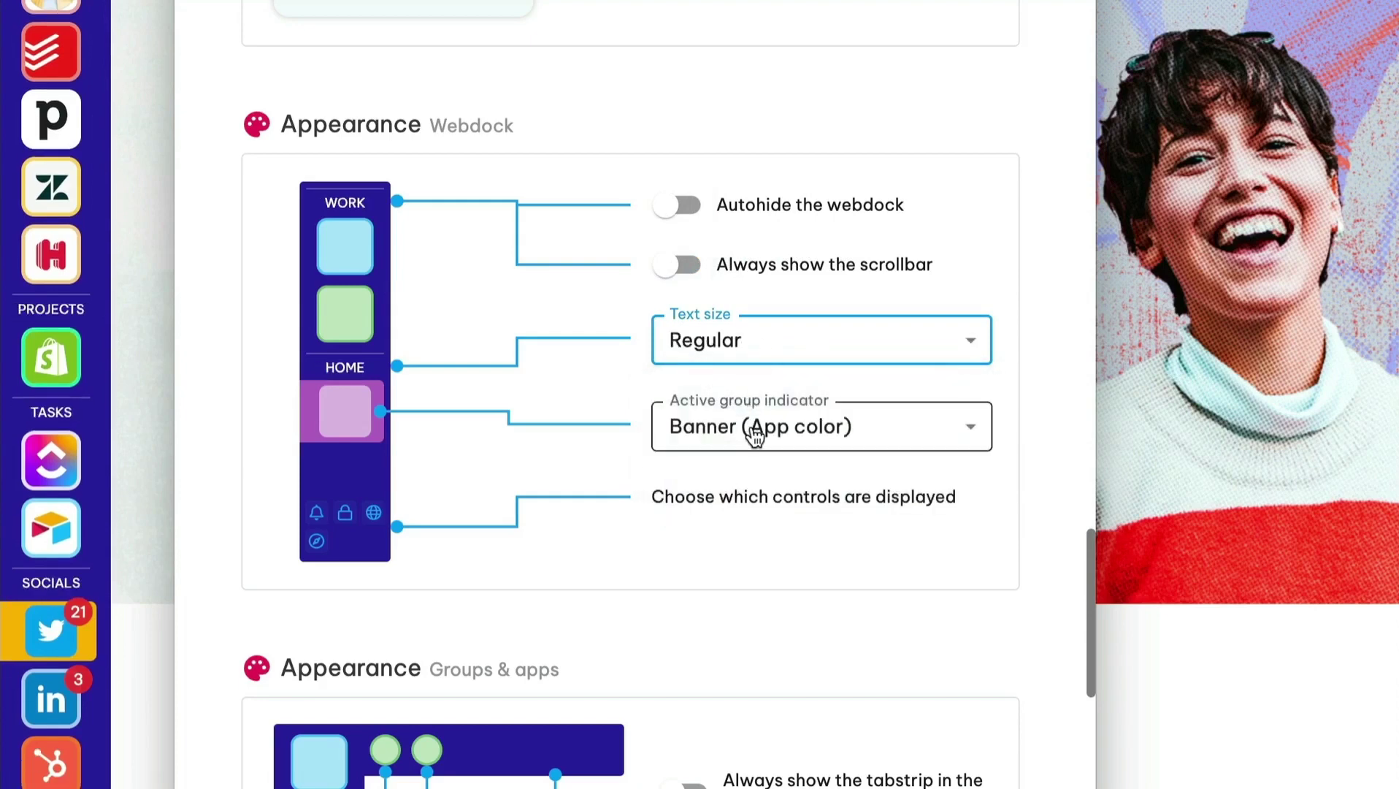
{"action": "left_click", "coordinate": [755, 433]}
{"action": "left_click", "coordinate": [778, 565]}
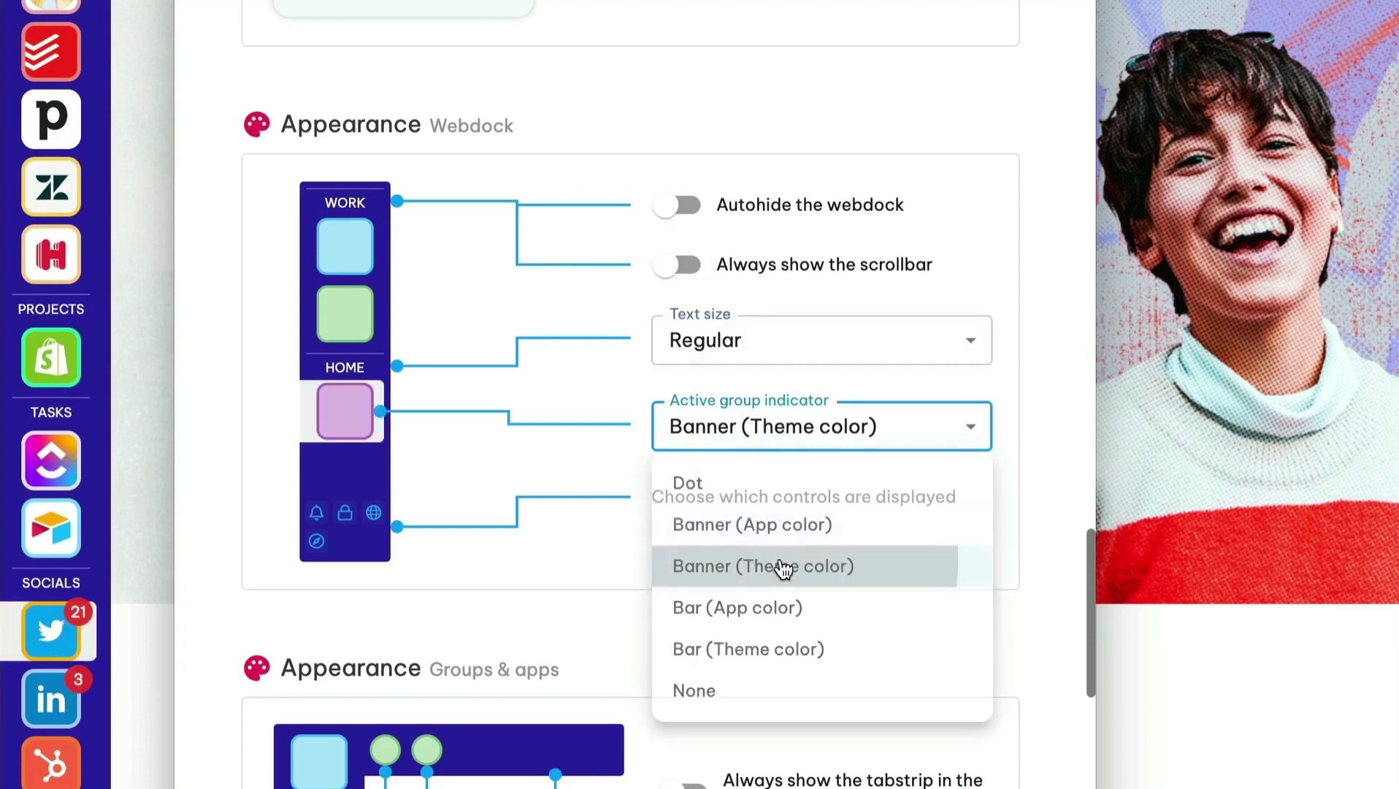
{"action": "left_click", "coordinate": [777, 454]}
{"action": "left_click", "coordinate": [775, 607]}
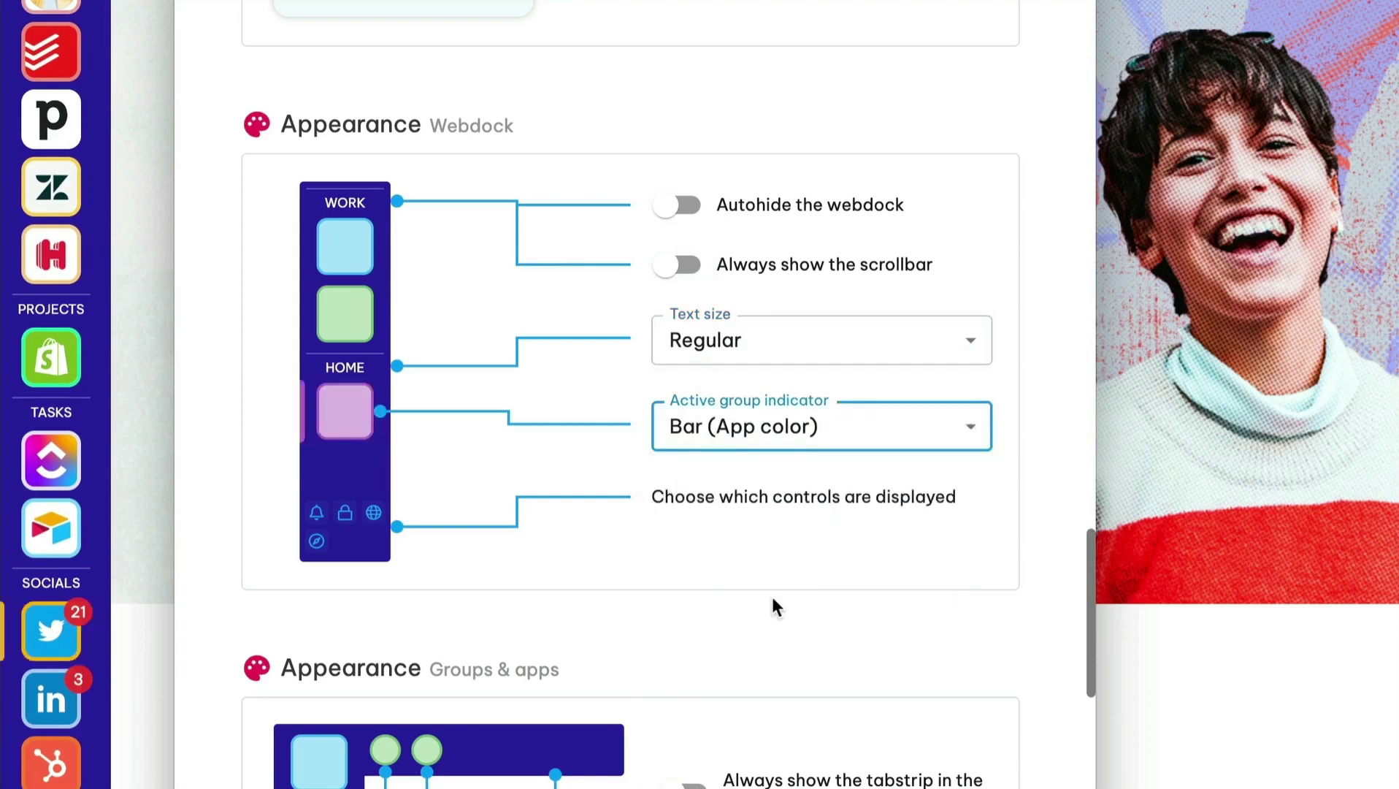
{"action": "left_click", "coordinate": [765, 436]}
{"action": "left_click", "coordinate": [751, 647]}
{"action": "left_click", "coordinate": [743, 431]}
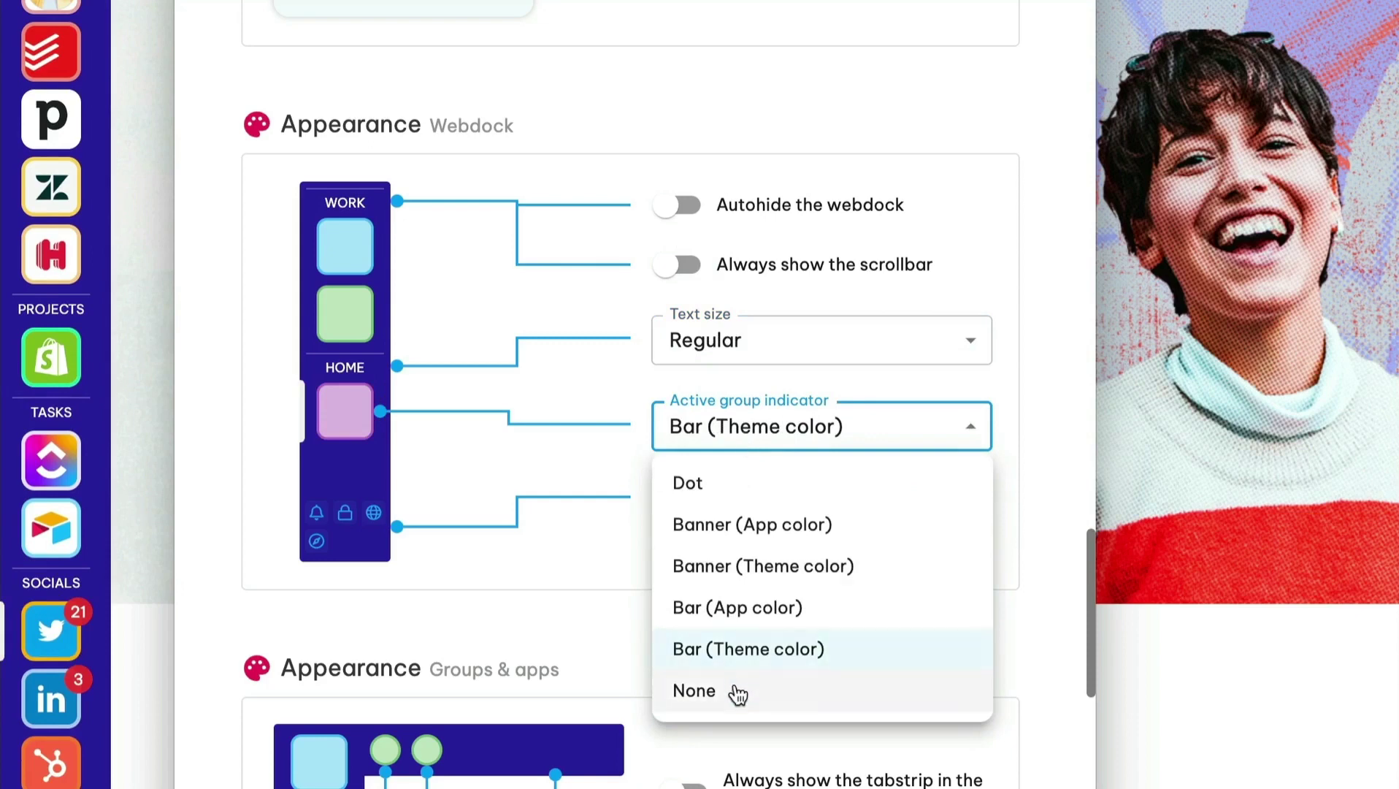
{"action": "left_click", "coordinate": [738, 692]}
{"action": "left_click", "coordinate": [728, 431]}
{"action": "left_click", "coordinate": [716, 524]}
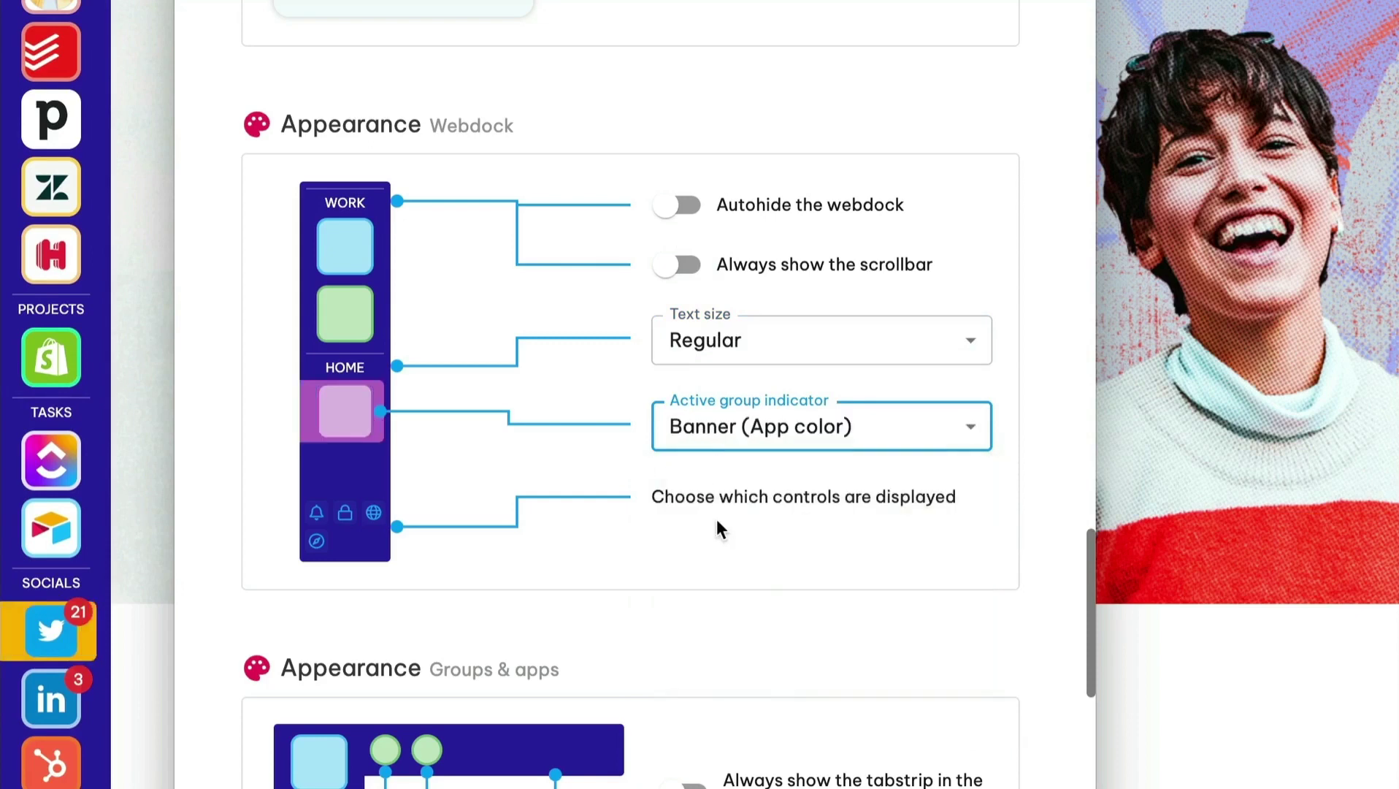
{"action": "scroll", "coordinate": [712, 520], "scroll_direction": "down", "scroll_amount": 1}
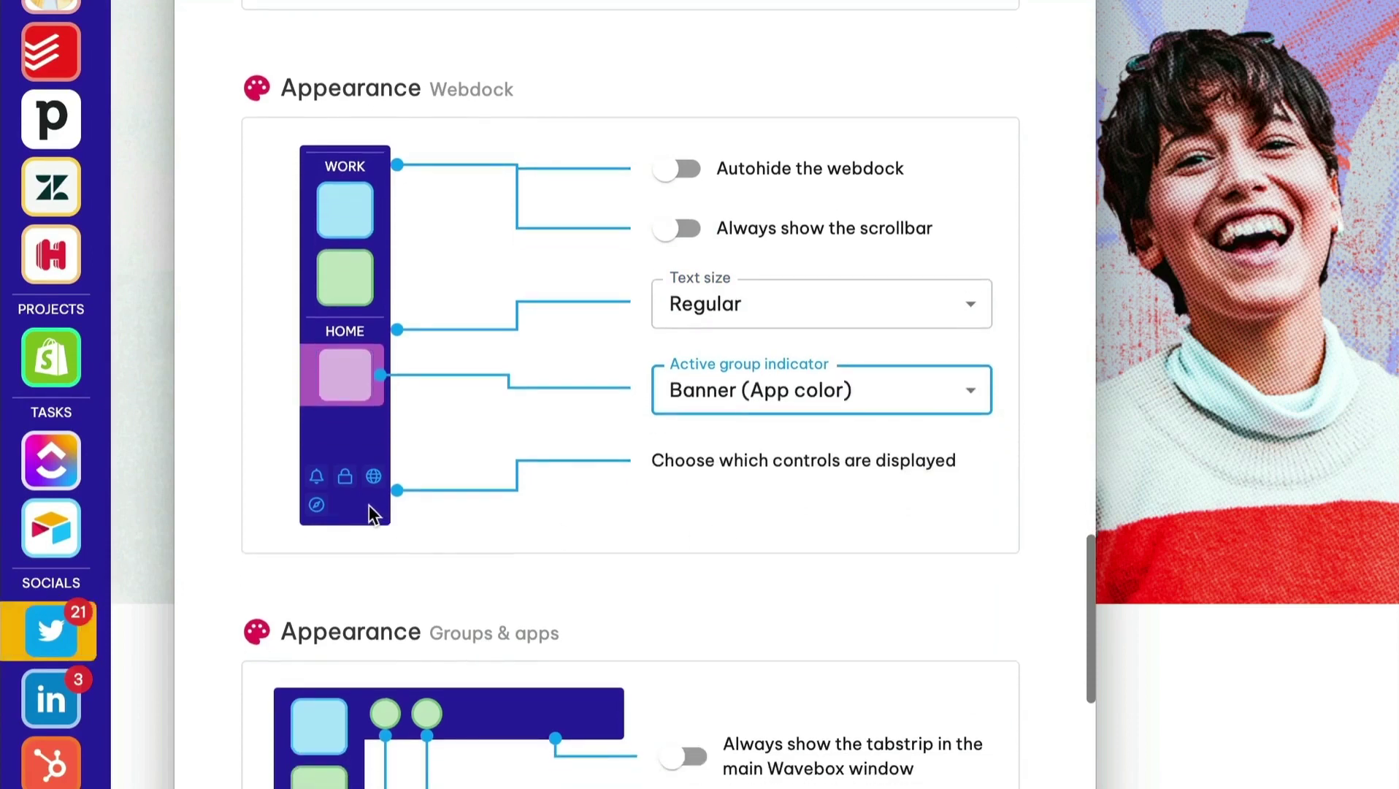
{"action": "left_click", "coordinate": [325, 486]}
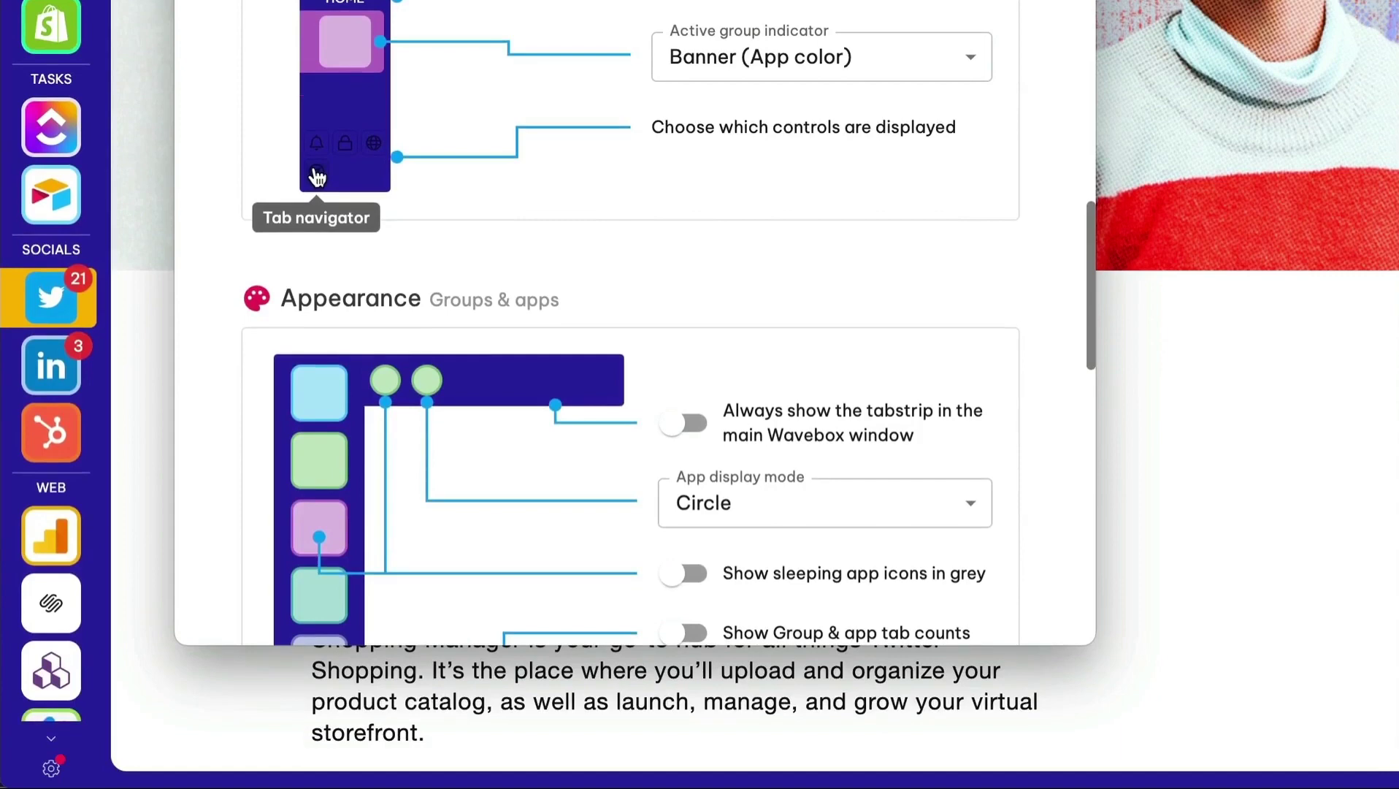
{"action": "left_click", "coordinate": [375, 144]}
{"action": "left_click", "coordinate": [347, 147]}
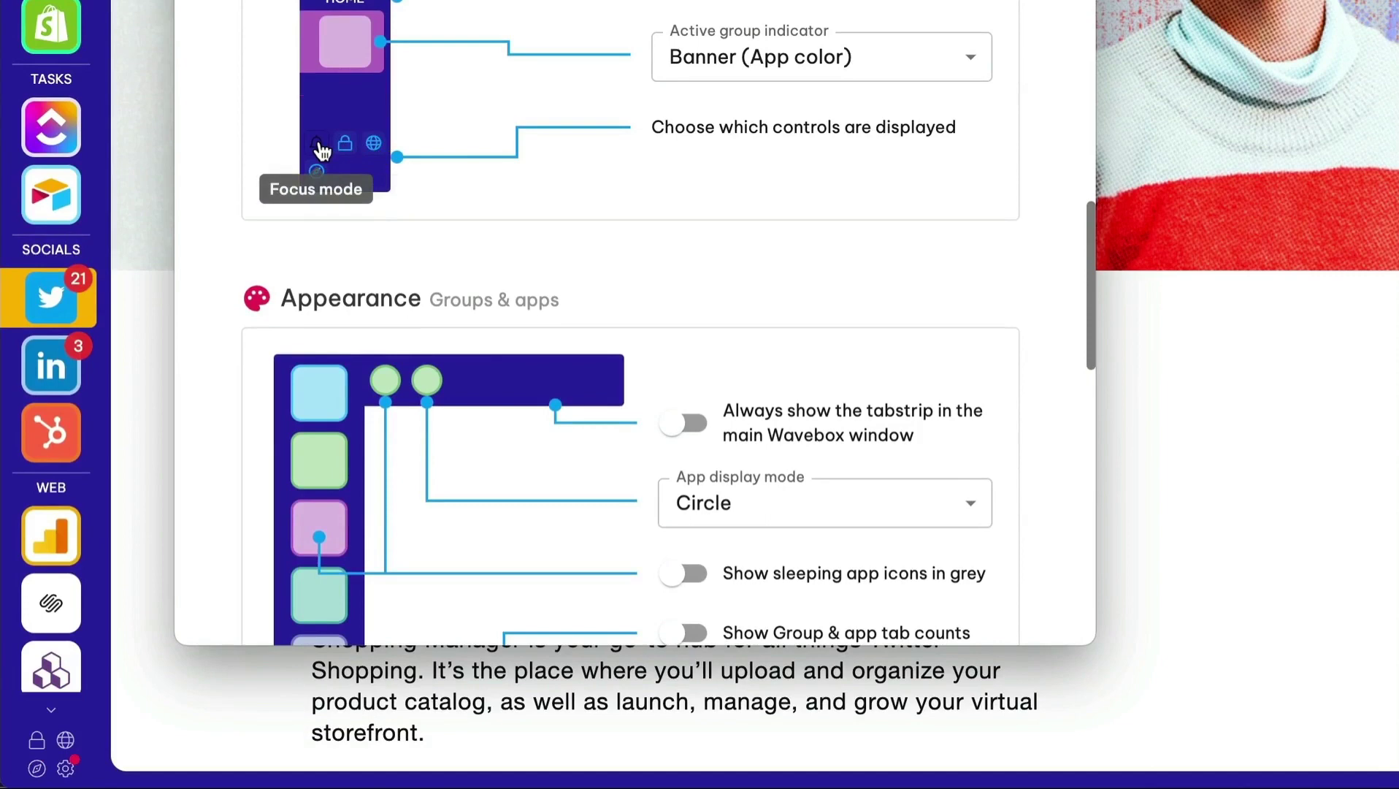
{"action": "left_click", "coordinate": [318, 145]}
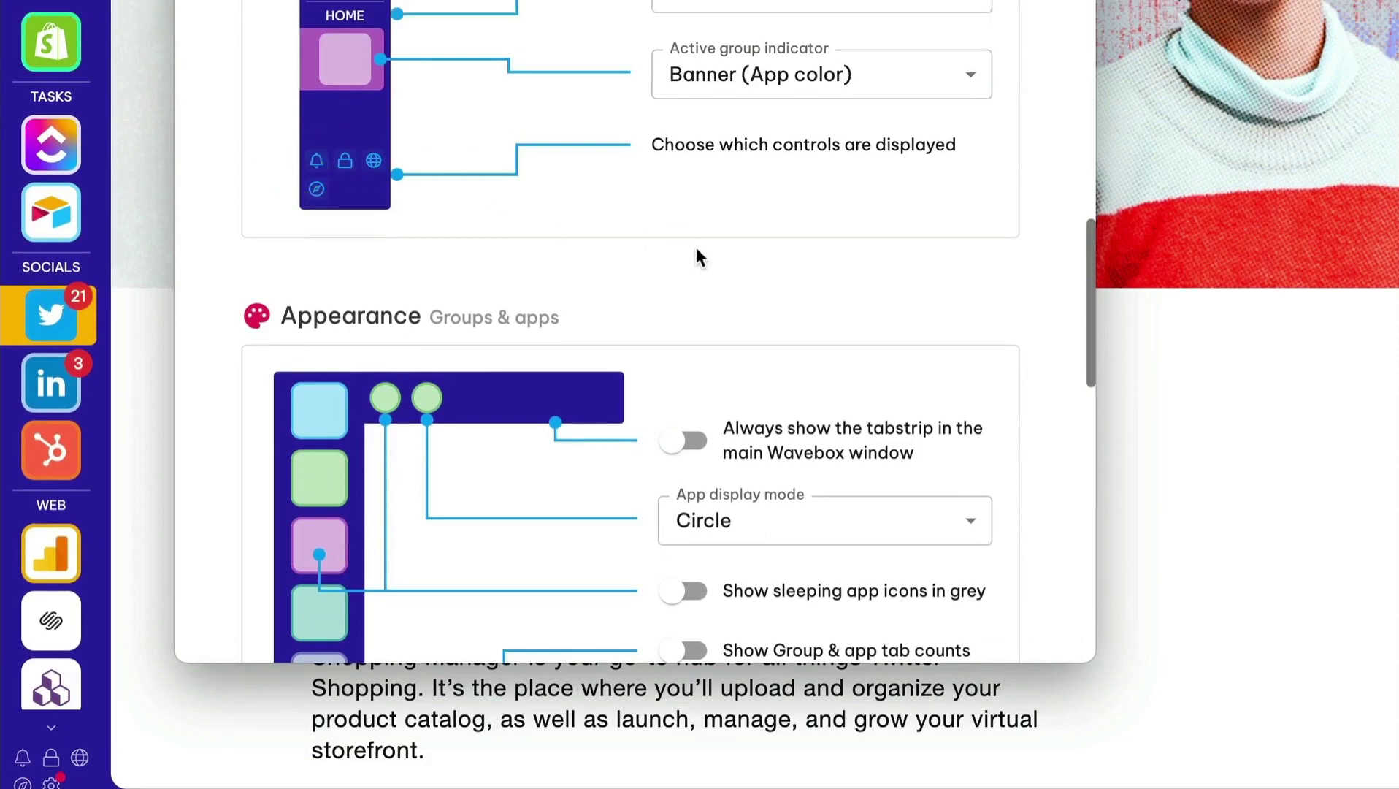
{"action": "scroll", "coordinate": [698, 497], "scroll_direction": "down", "scroll_amount": 6}
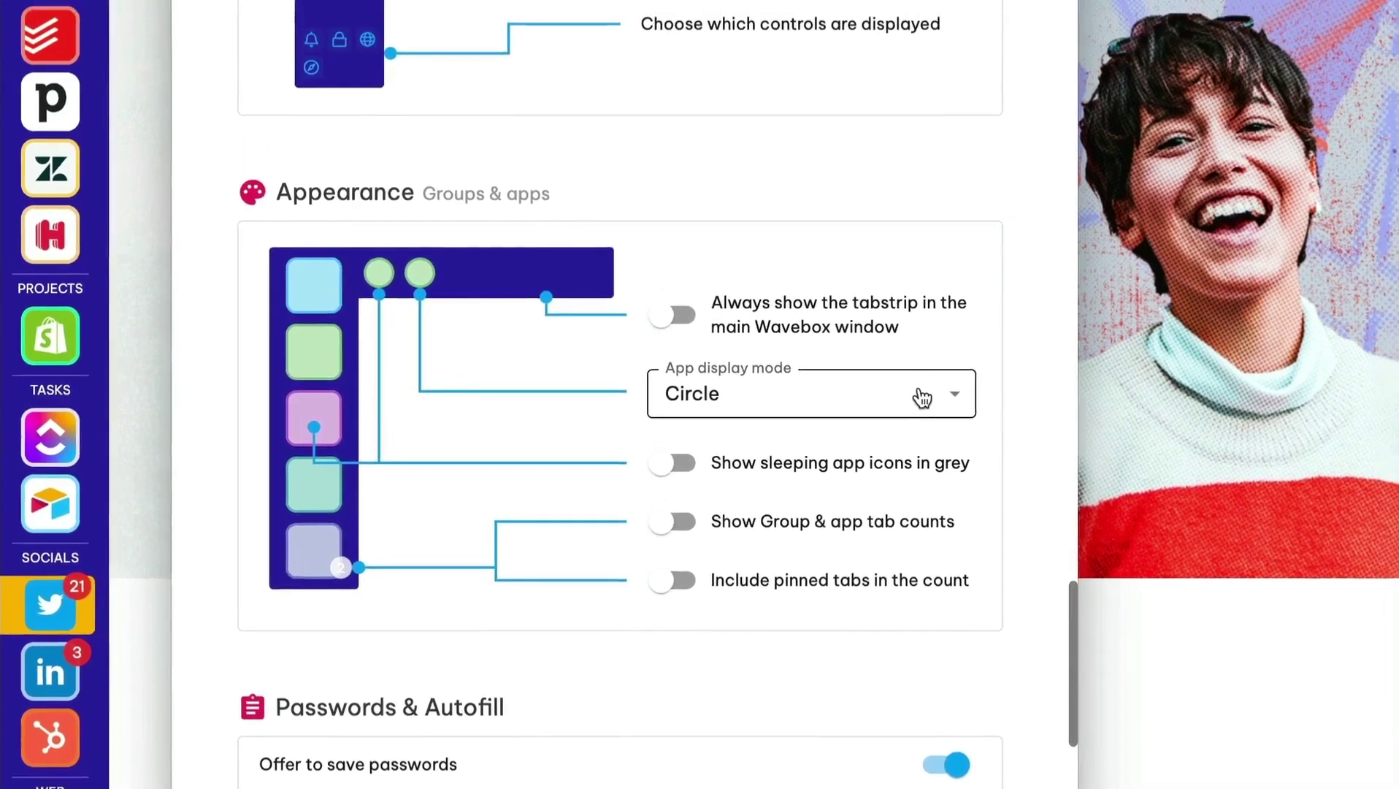
{"action": "left_click", "coordinate": [938, 346]}
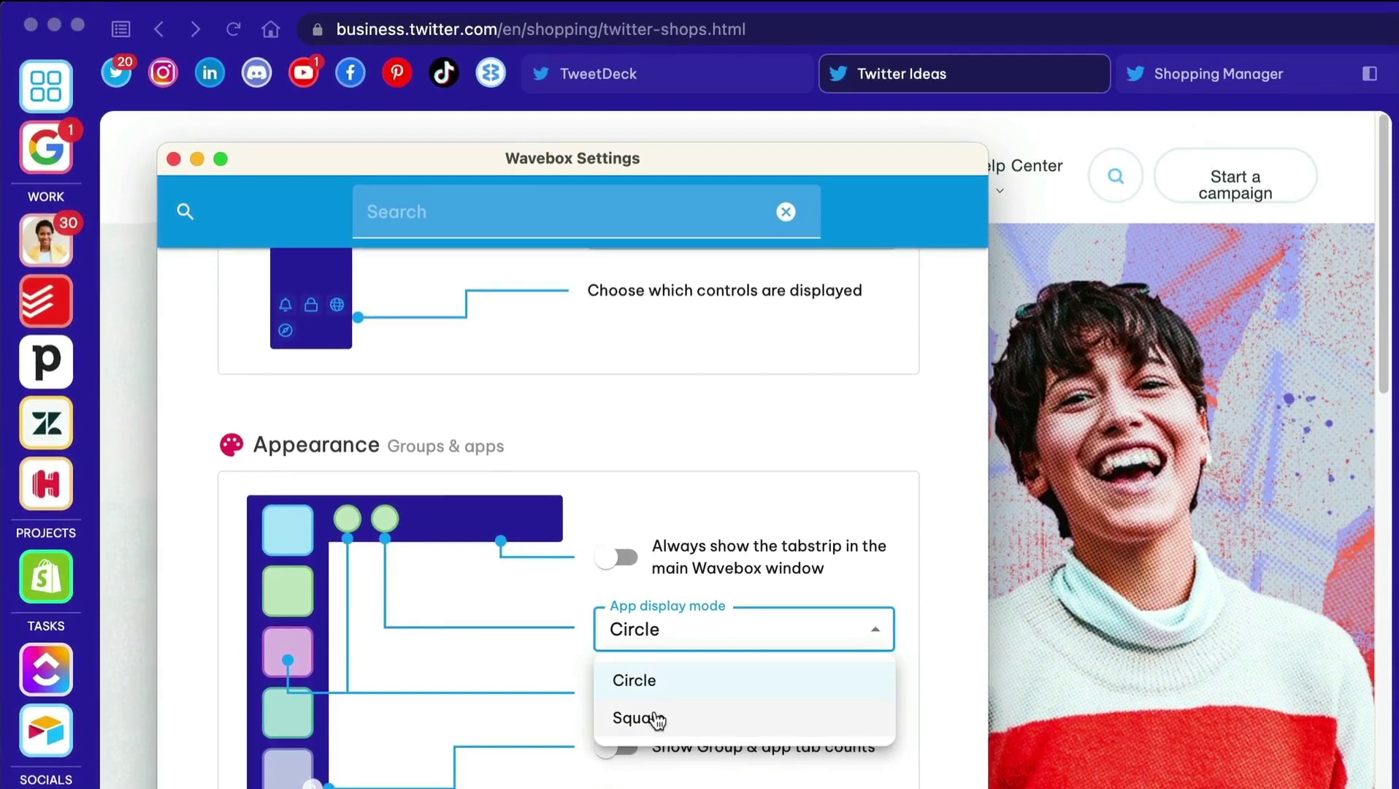
{"action": "left_click", "coordinate": [658, 719]}
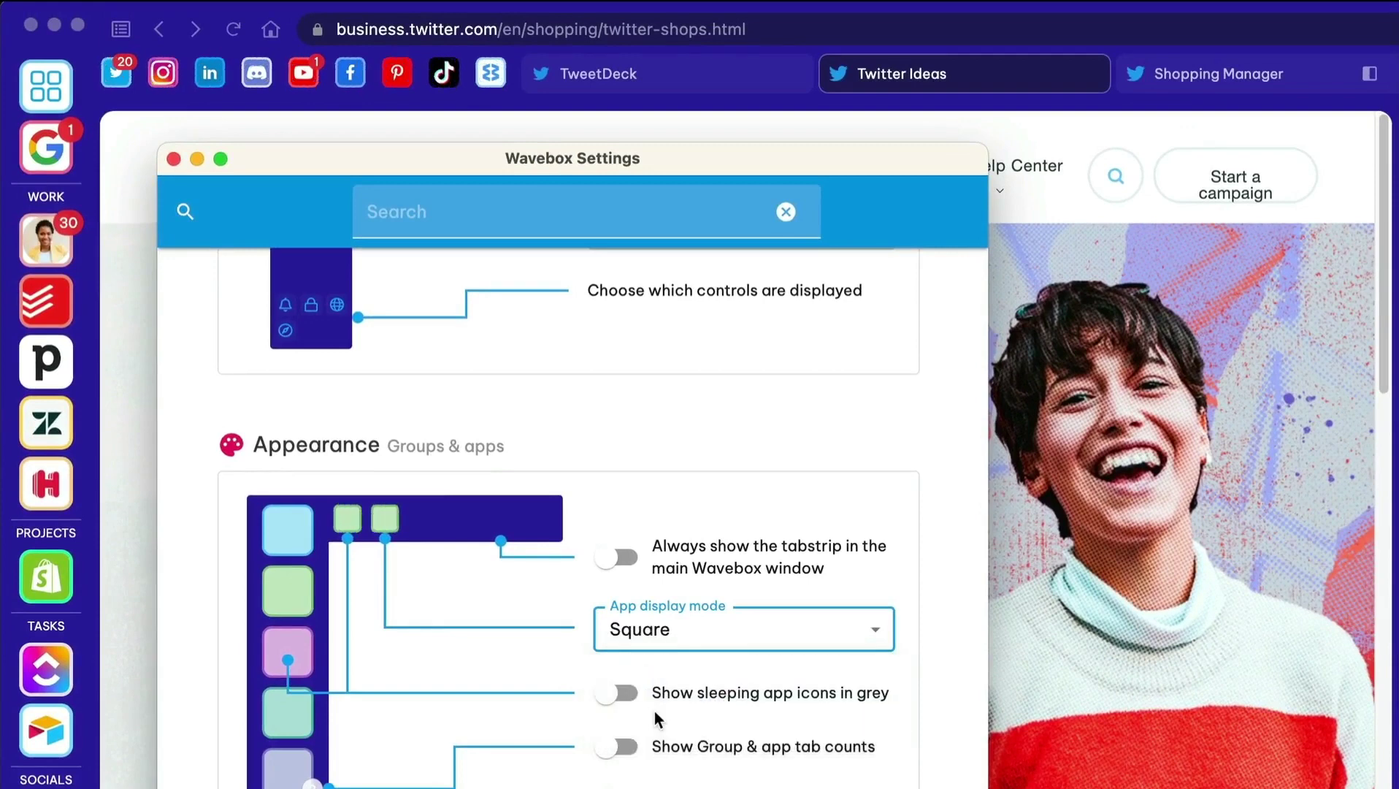
{"action": "left_click", "coordinate": [693, 632]}
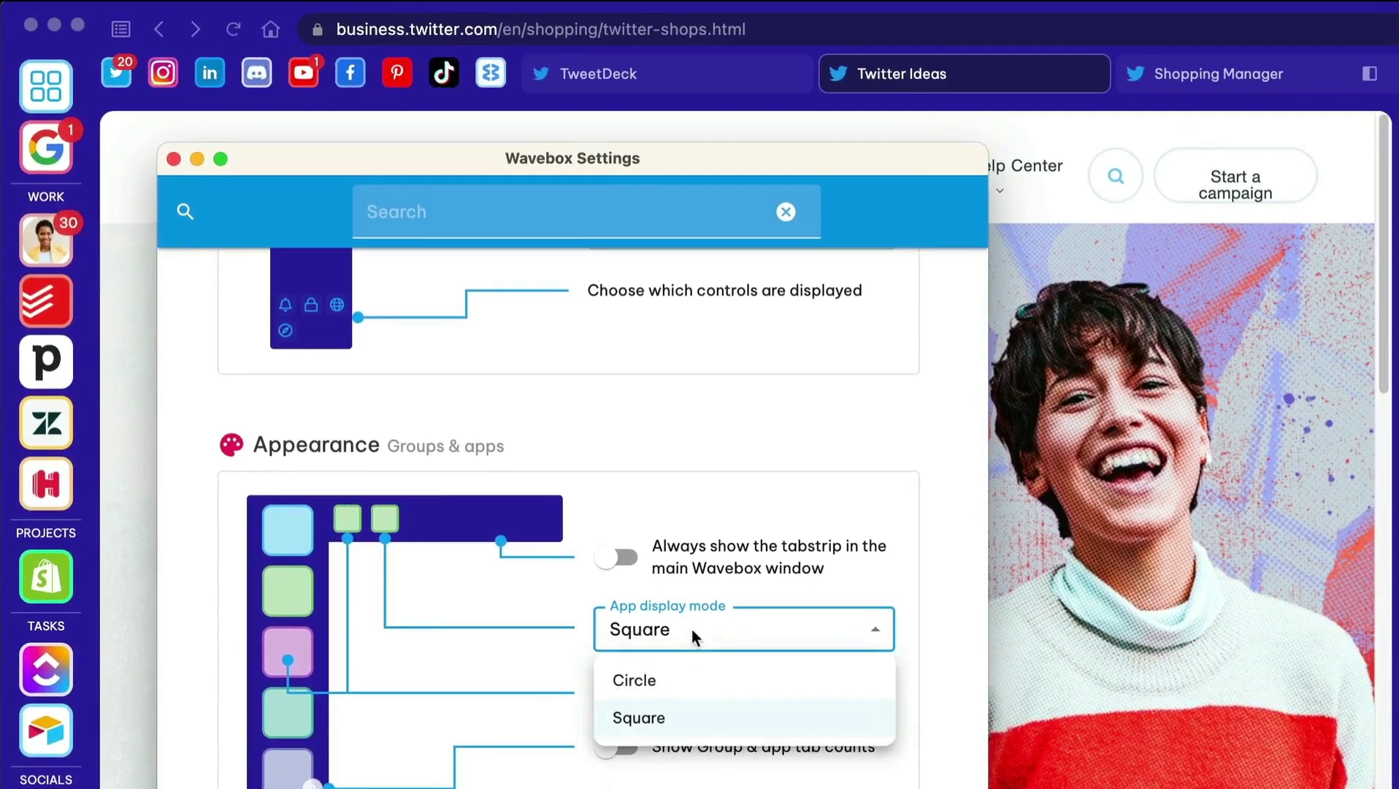
{"action": "left_click", "coordinate": [676, 680]}
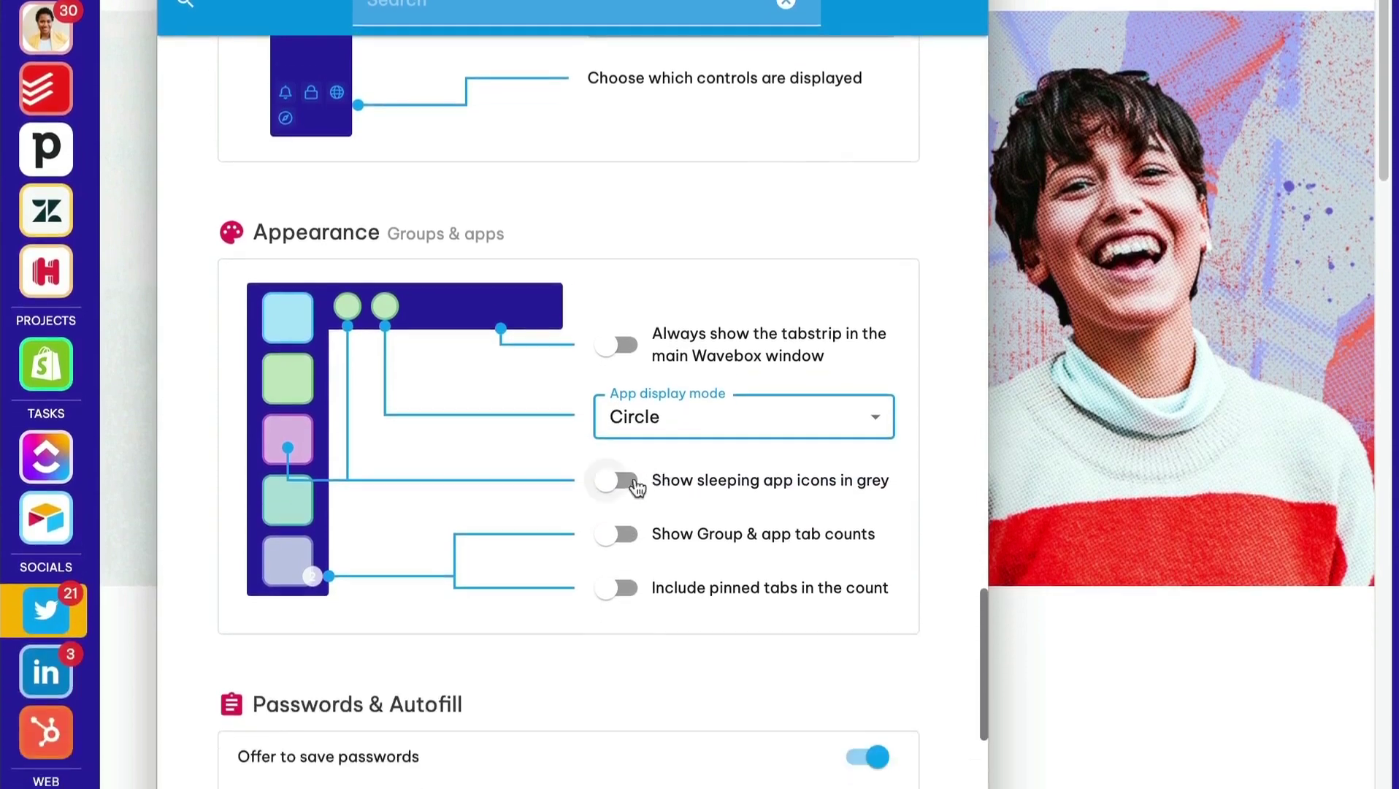
{"action": "left_click", "coordinate": [626, 482]}
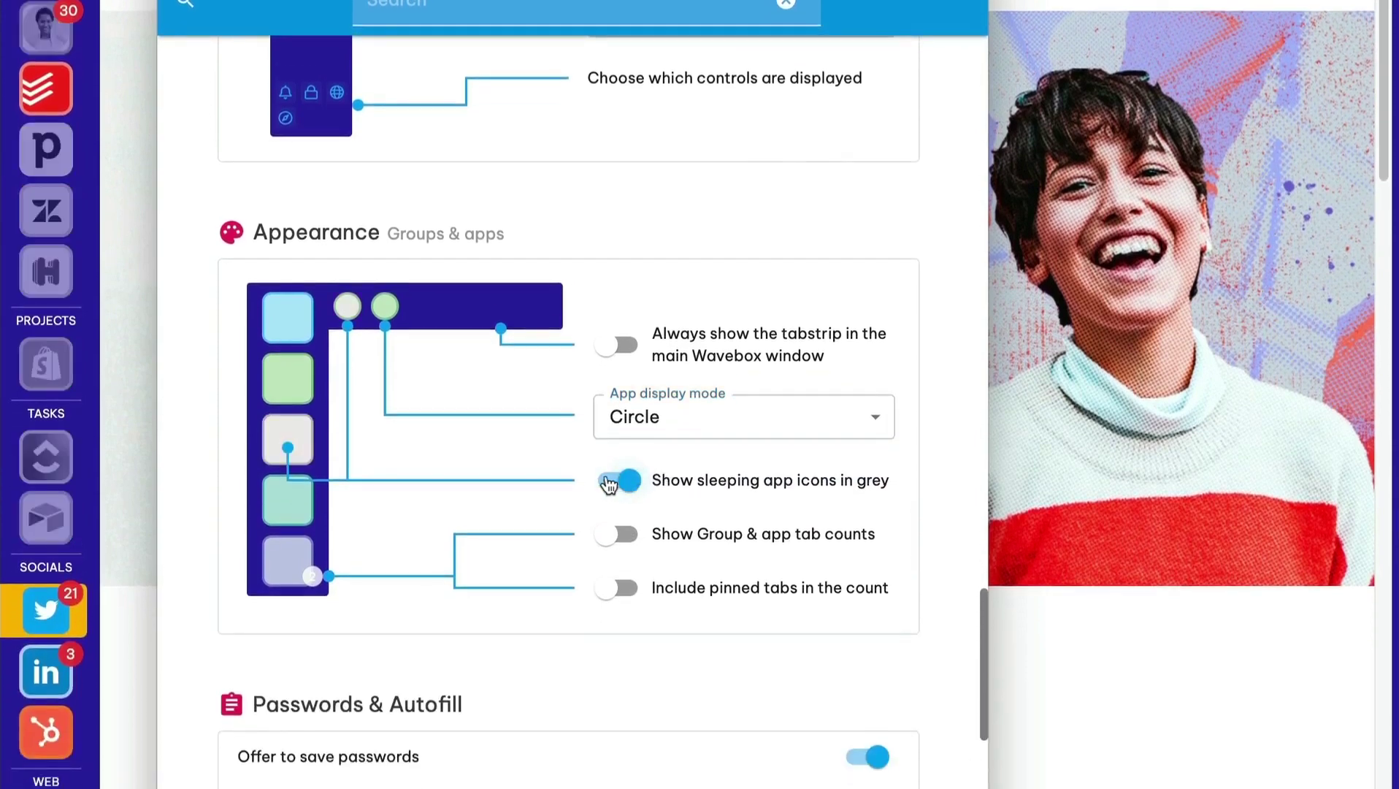
{"action": "left_click", "coordinate": [611, 482]}
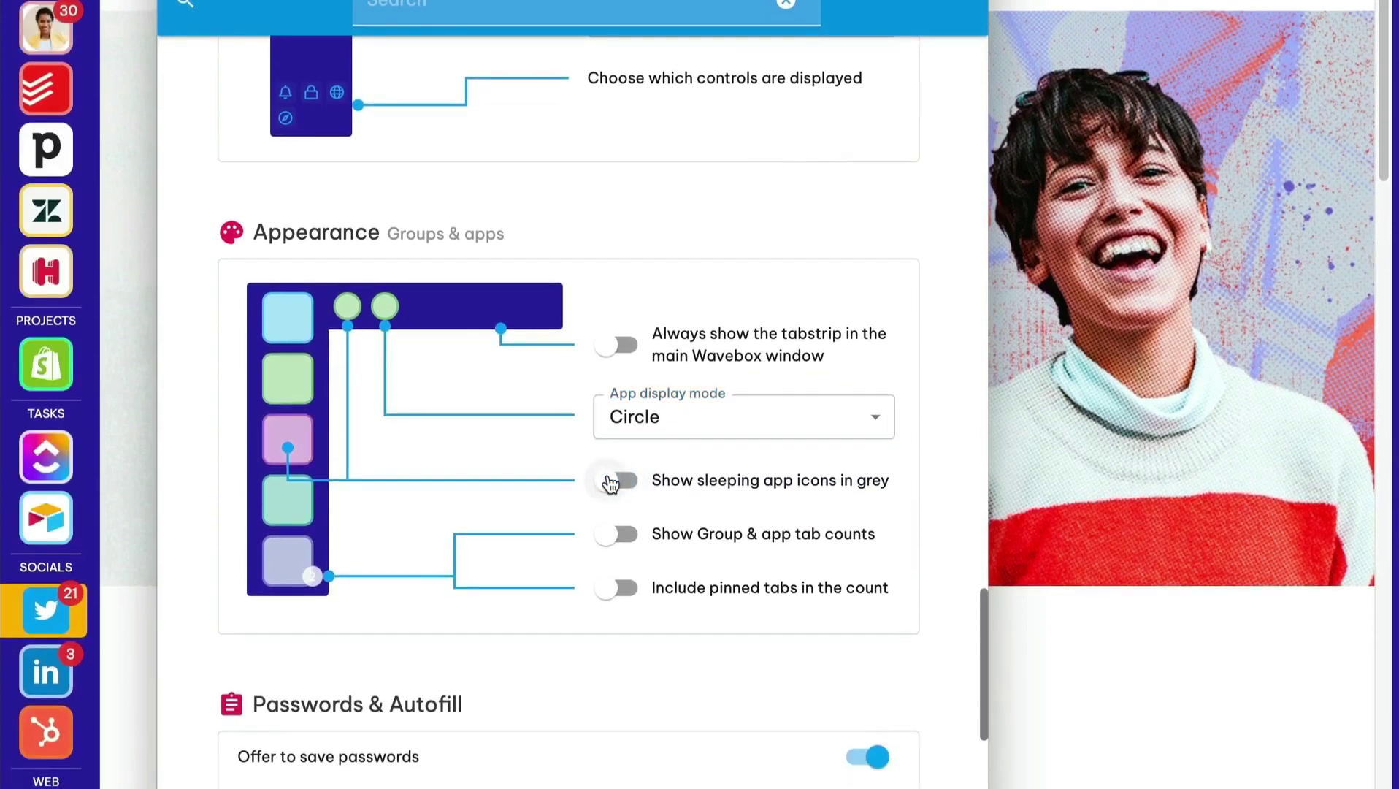
{"action": "left_click", "coordinate": [632, 537]}
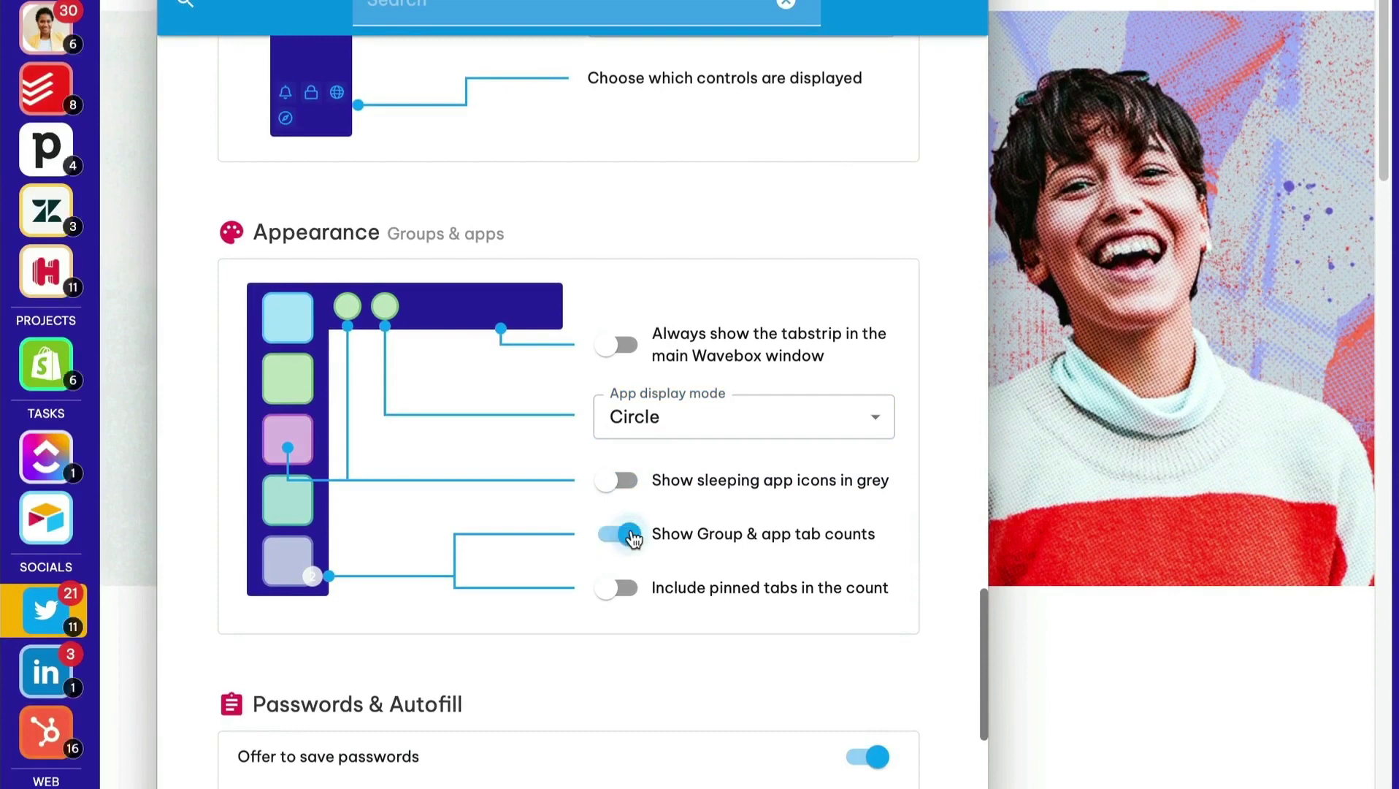
{"action": "left_click", "coordinate": [631, 590]}
{"action": "left_click", "coordinate": [629, 591]}
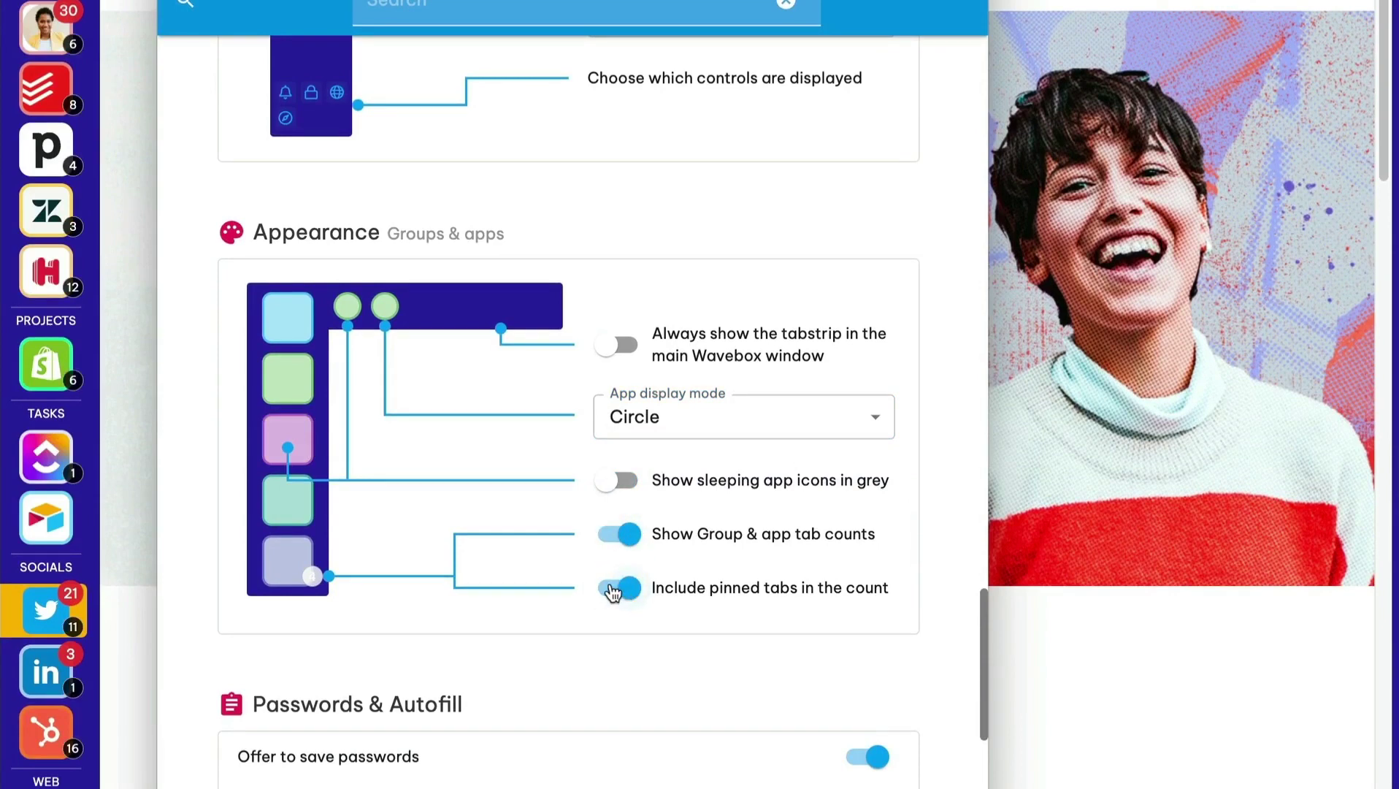
{"action": "left_click", "coordinate": [617, 536]}
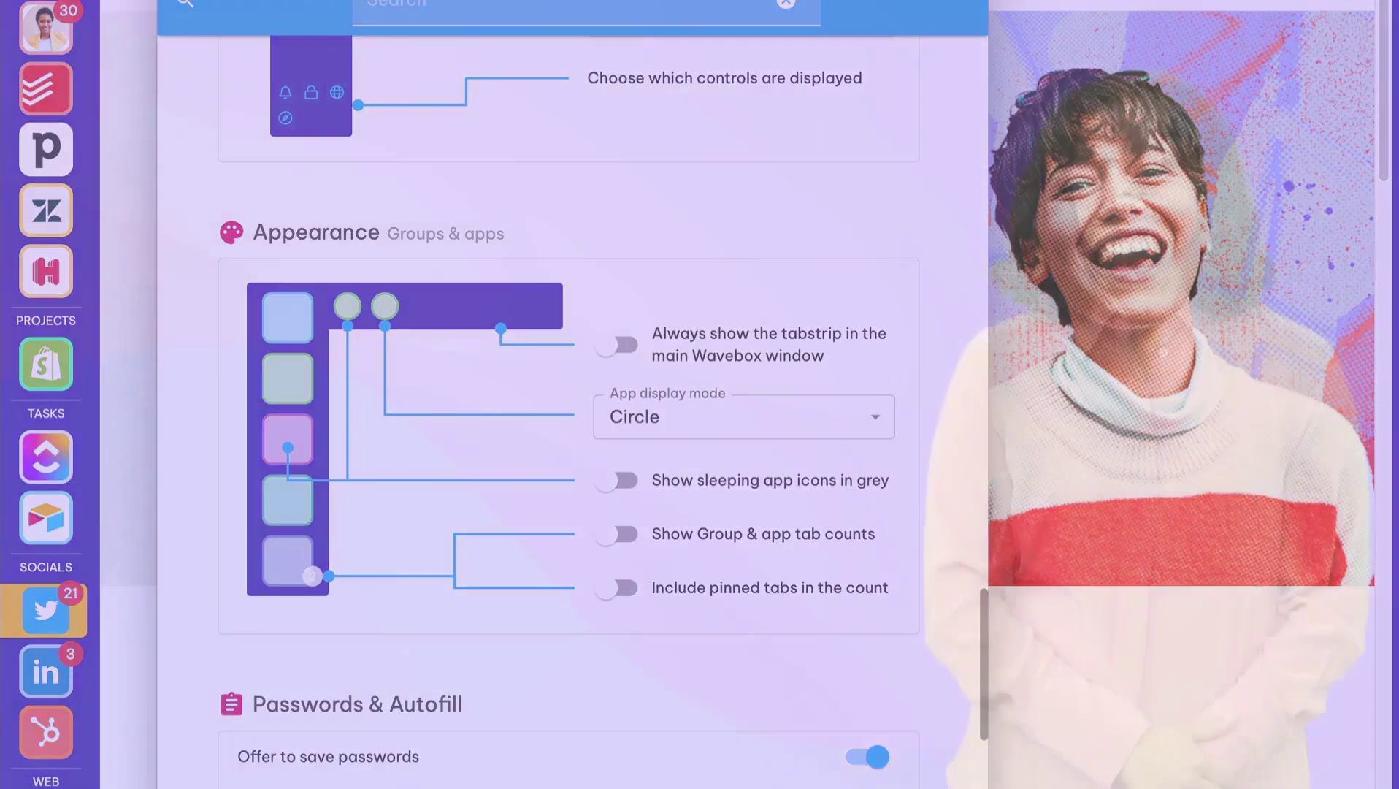